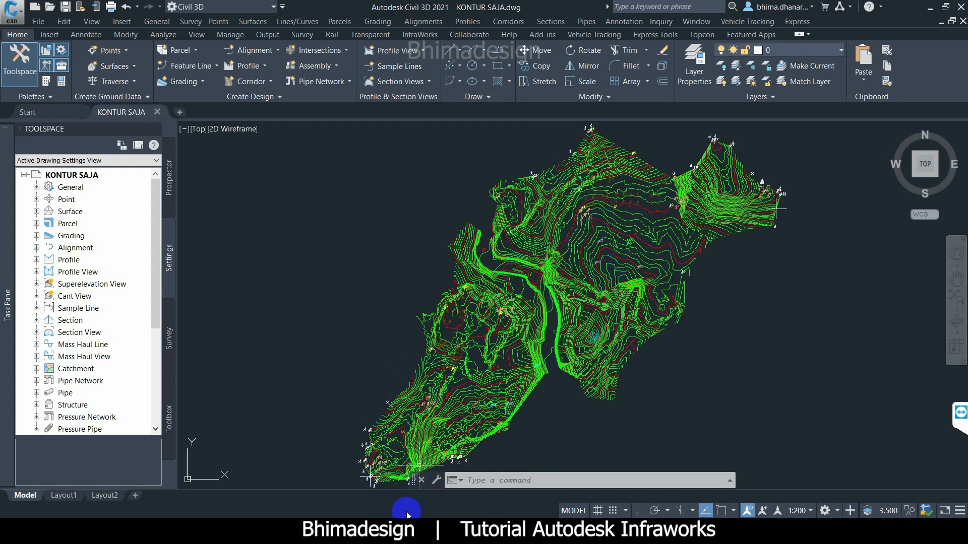
- Switch to InfraWorks and start a new model named Import Kontur Civil 3D
left_click(412, 532)
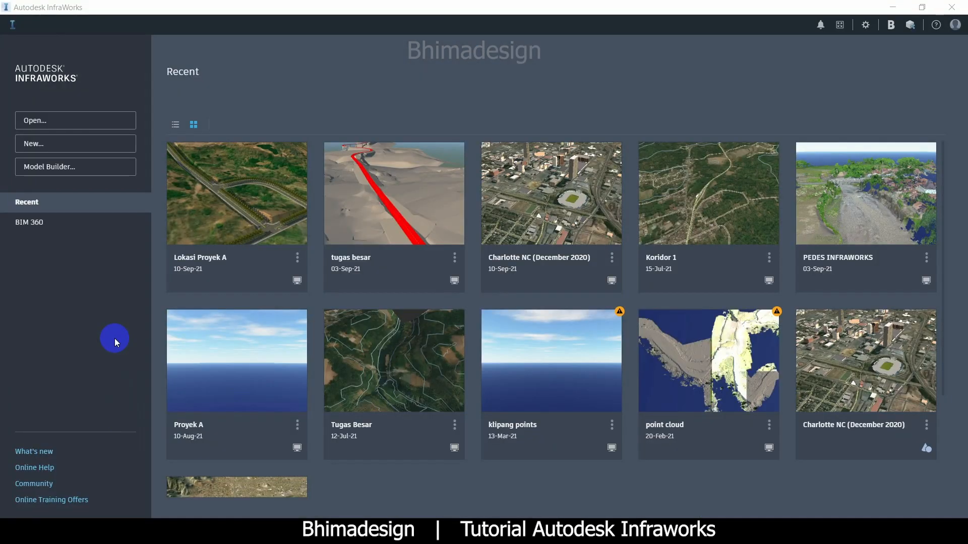
left_click(73, 155)
left_click(580, 298)
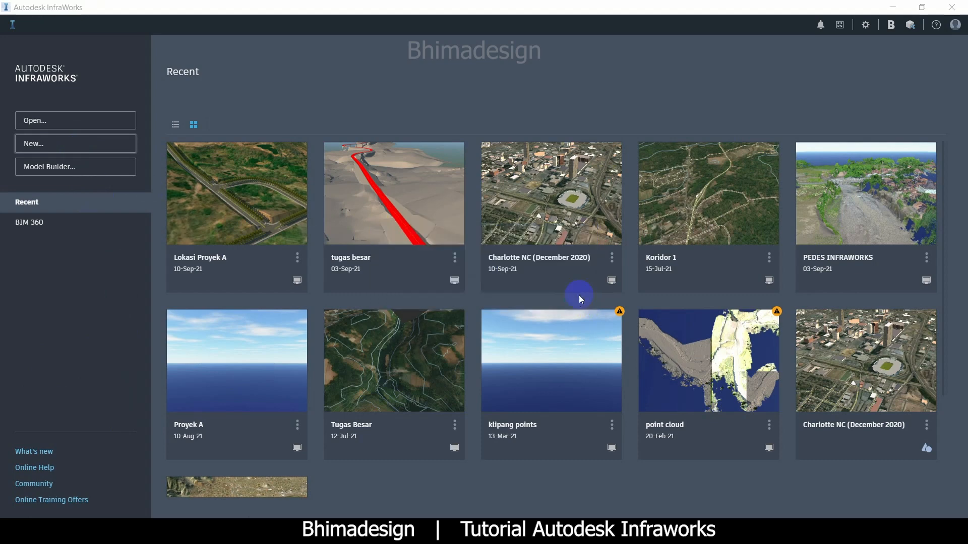
left_click(379, 108)
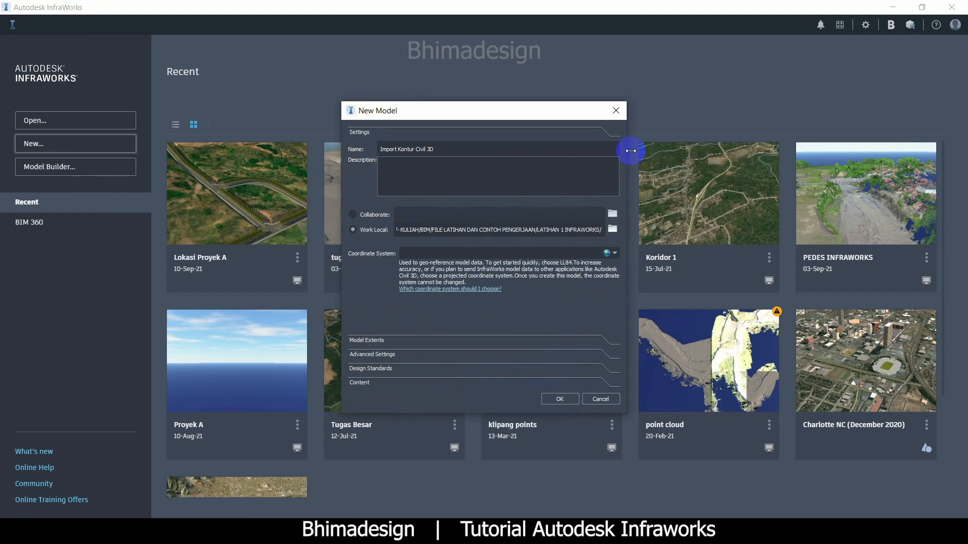
- Set the new model's coordinate system to UTM84-49S from the UTM, WGS84 Datum category and create the model
left_click(610, 255)
left_click_drag(499, 285, 514, 375)
scroll(469, 363, "down", 3)
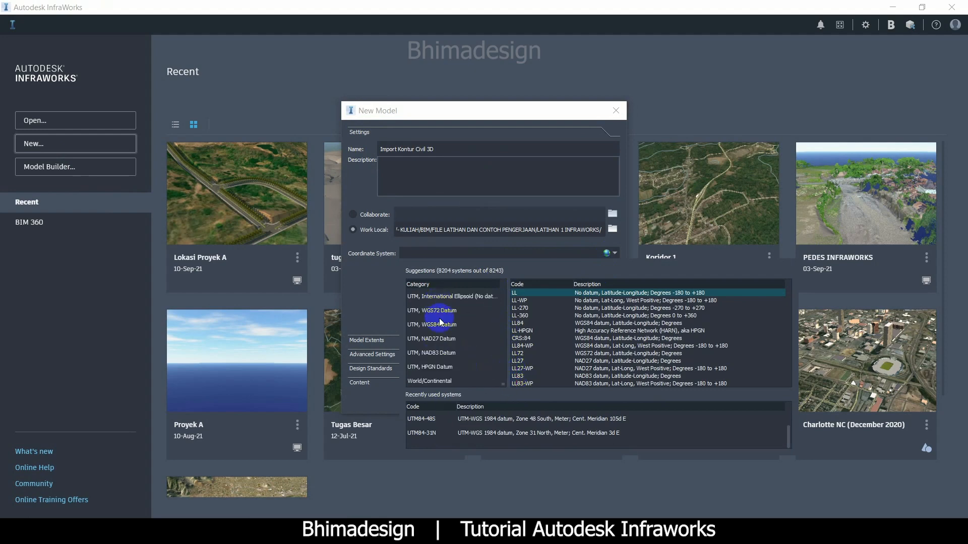
left_click(439, 329)
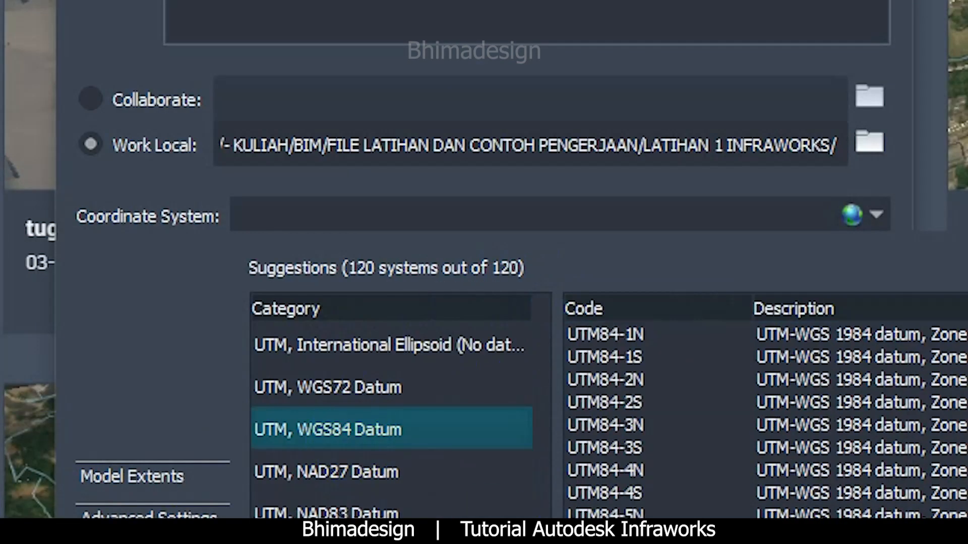
scroll(756, 414, "down", 20)
left_click(572, 493)
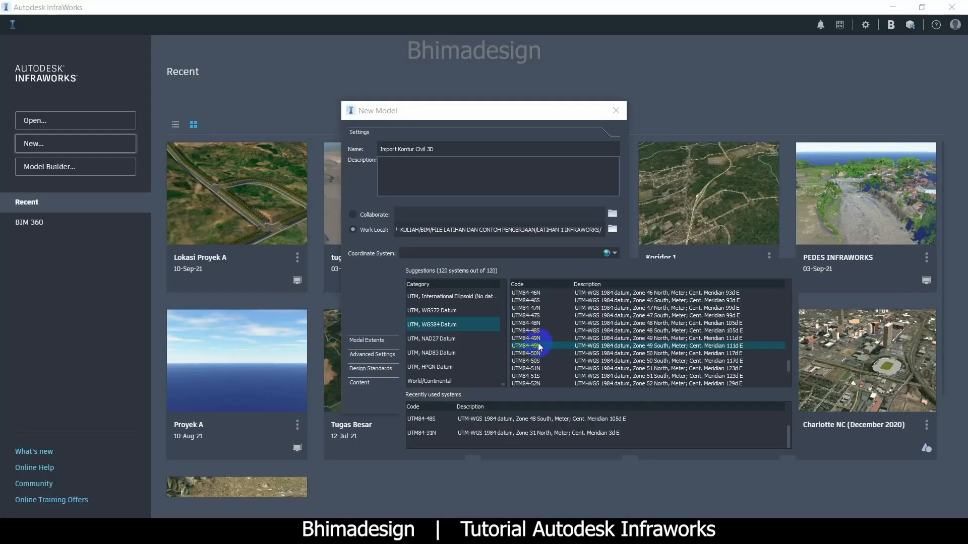
left_click(538, 347)
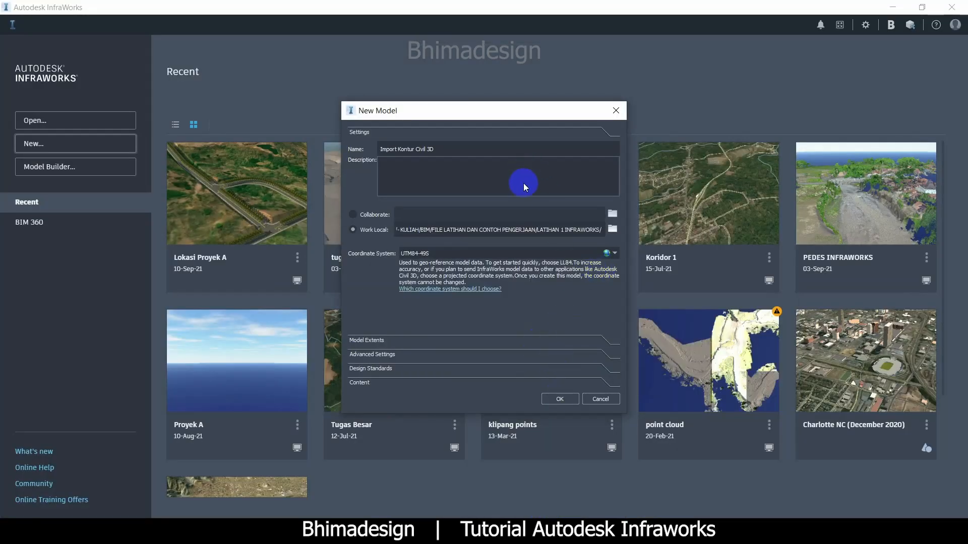
left_click(559, 399)
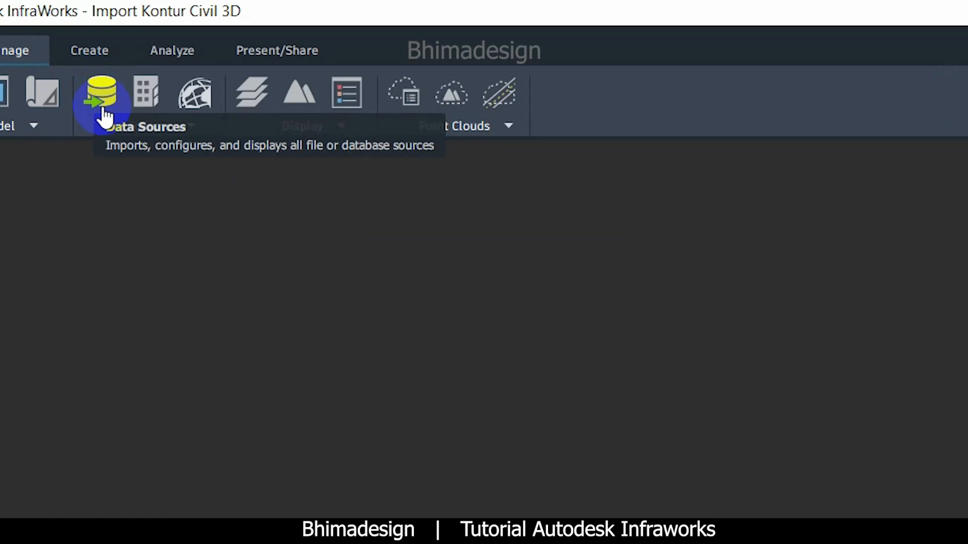
- Add the drawing TUGAS CIVIL 3D to the model as an Autodesk Civil 3D DWG data source
left_click(101, 96)
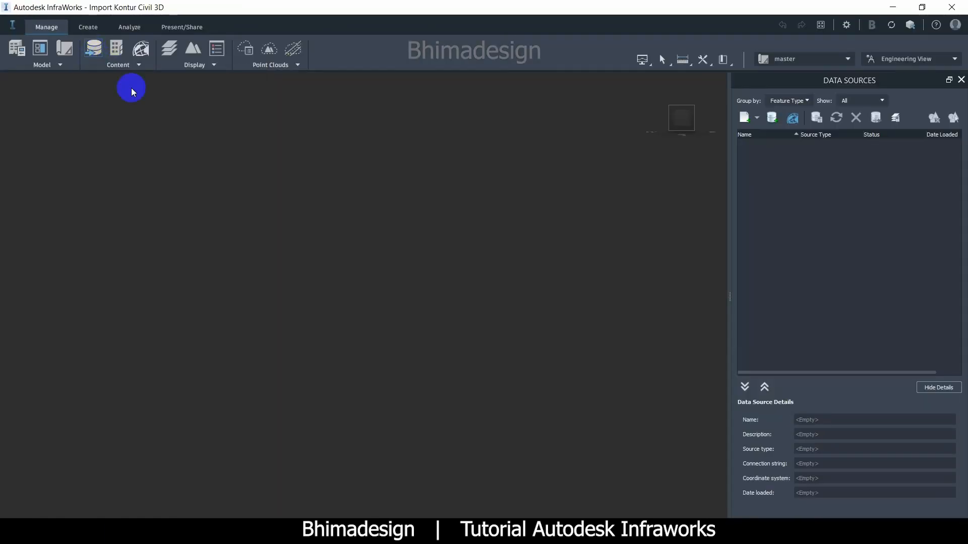
left_click(756, 122)
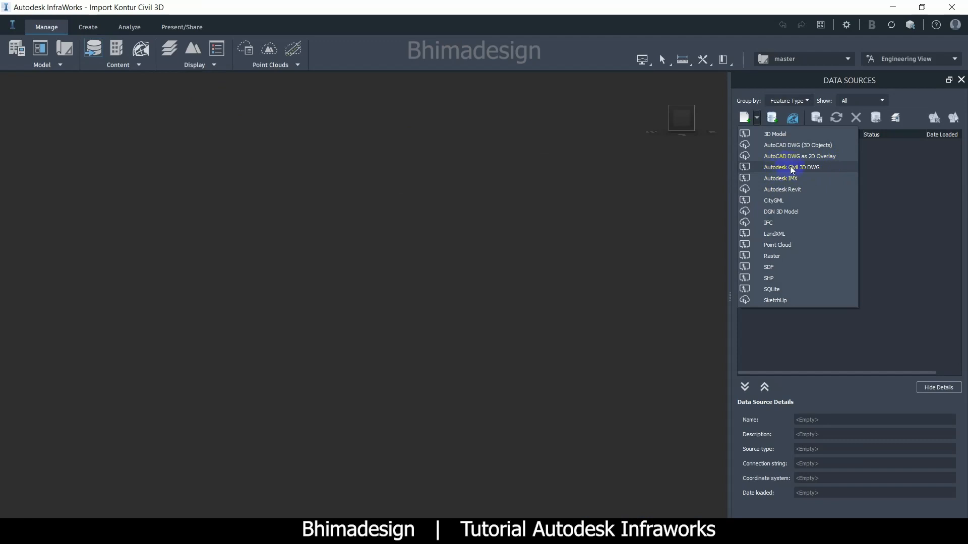
left_click(828, 168)
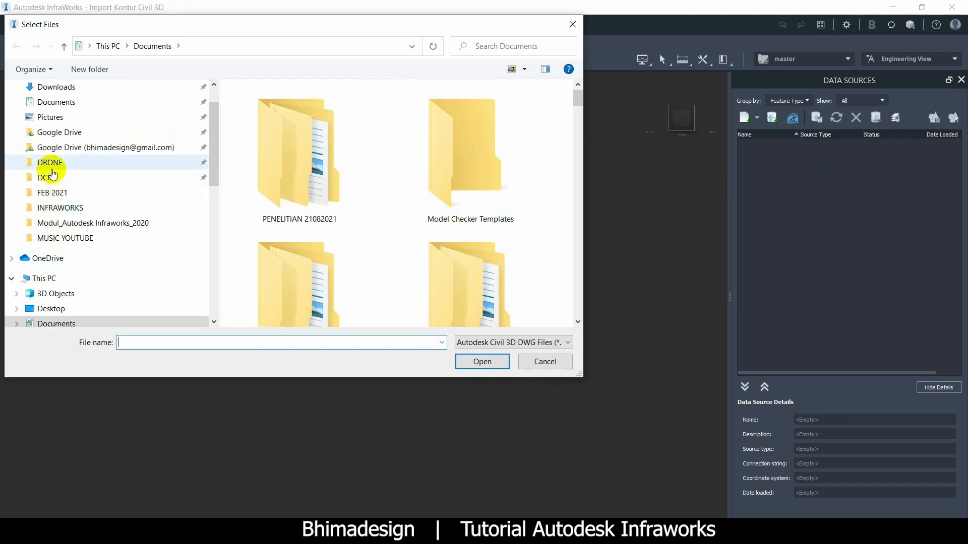
scroll(50, 174, "up", 1)
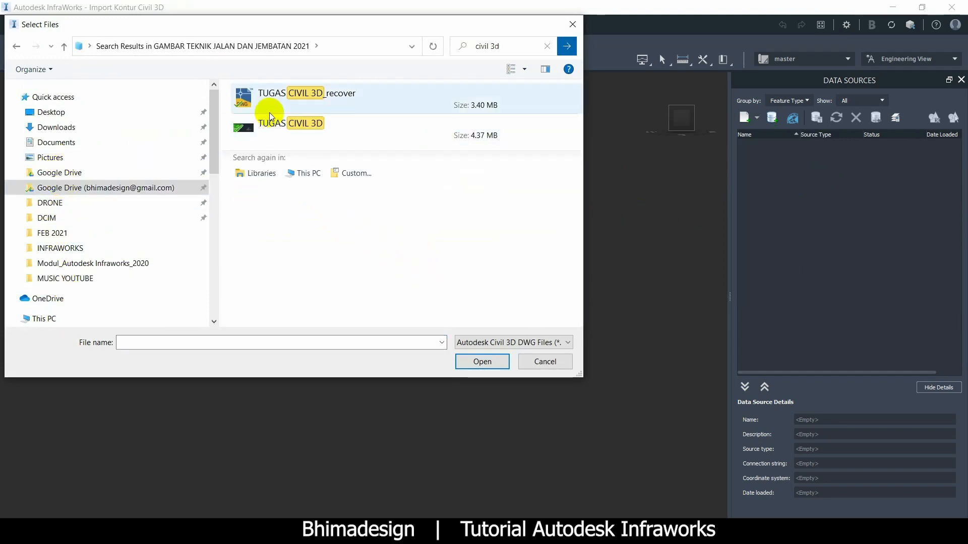
left_click(271, 125)
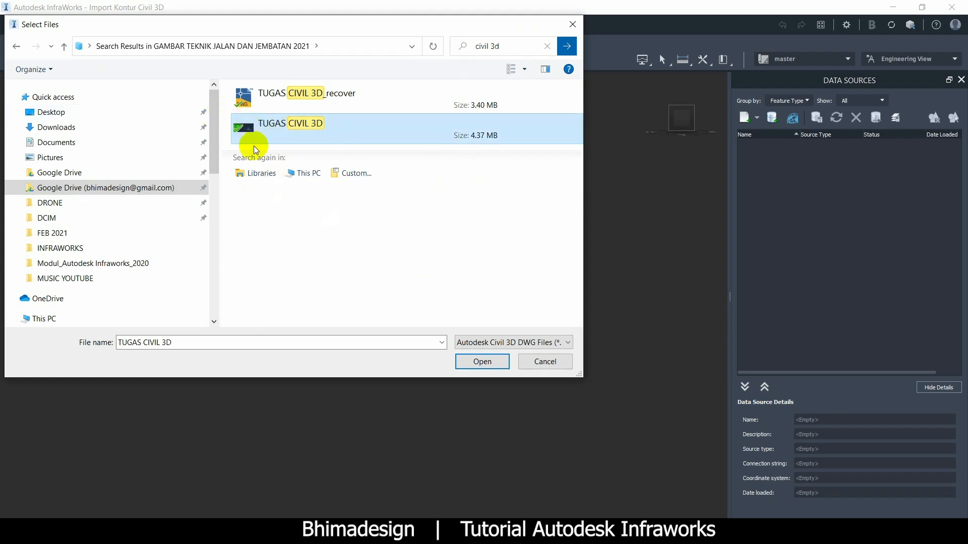
left_click(493, 370)
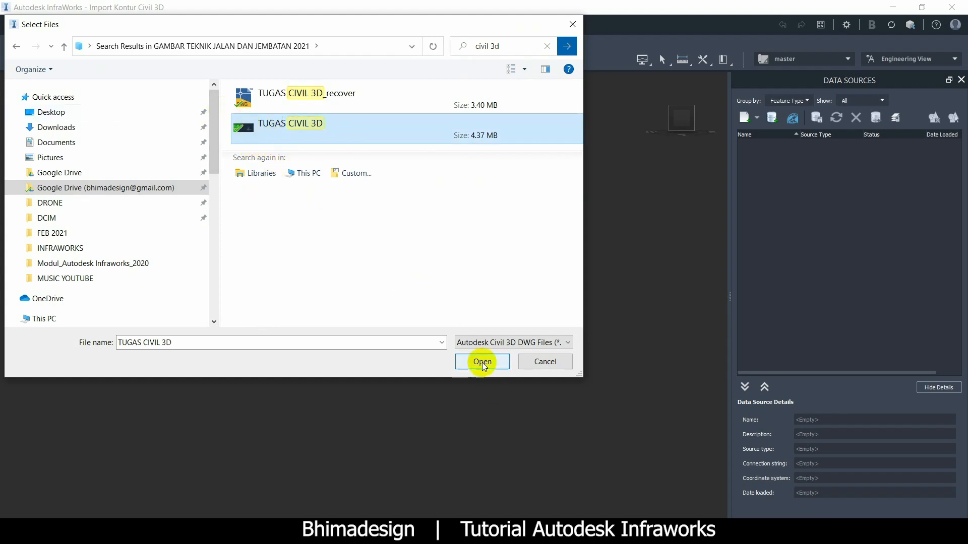
left_click(482, 362)
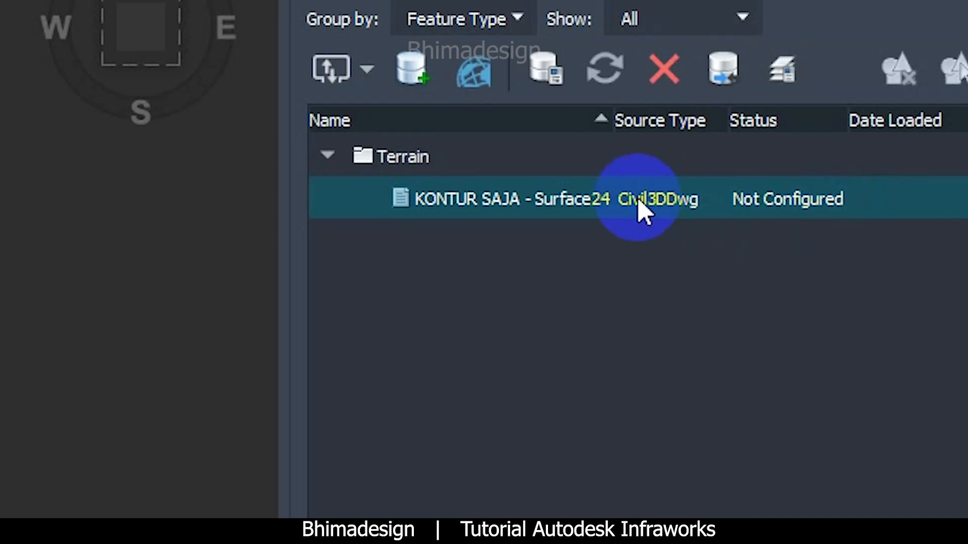
- Configure the KONTUR SAJA - Surface24 terrain source with coordinate system UTM84-49S and refresh the model with it
double_click(545, 208)
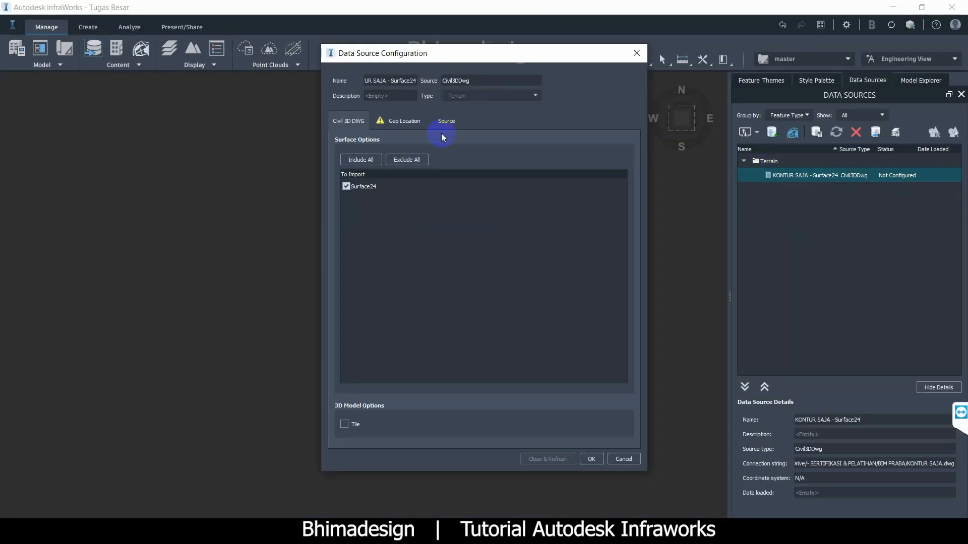
left_click(401, 125)
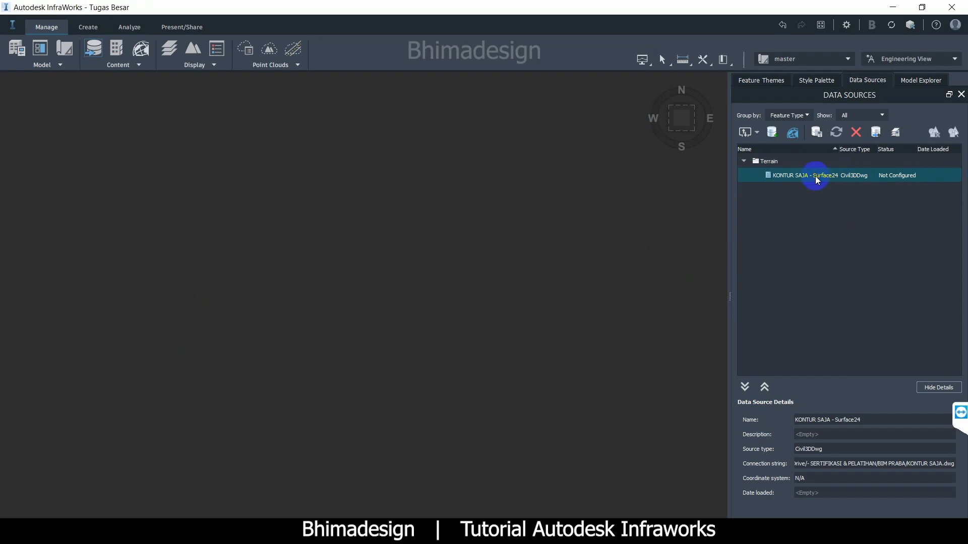
double_click(817, 177)
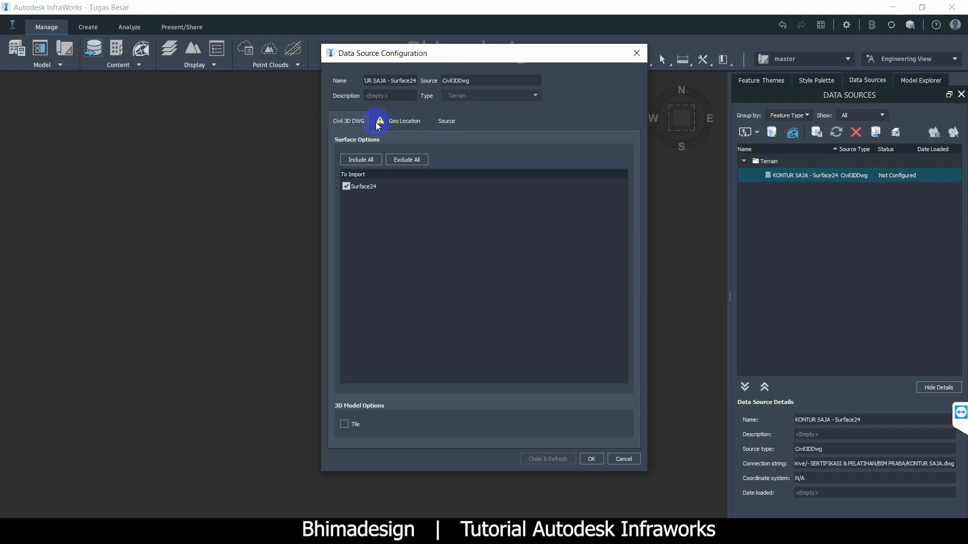
left_click(402, 123)
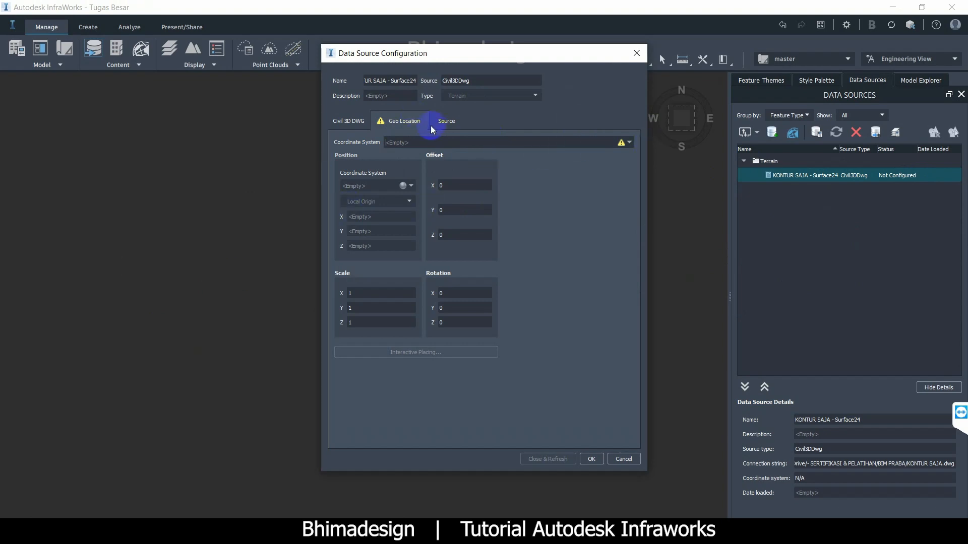
left_click(630, 144)
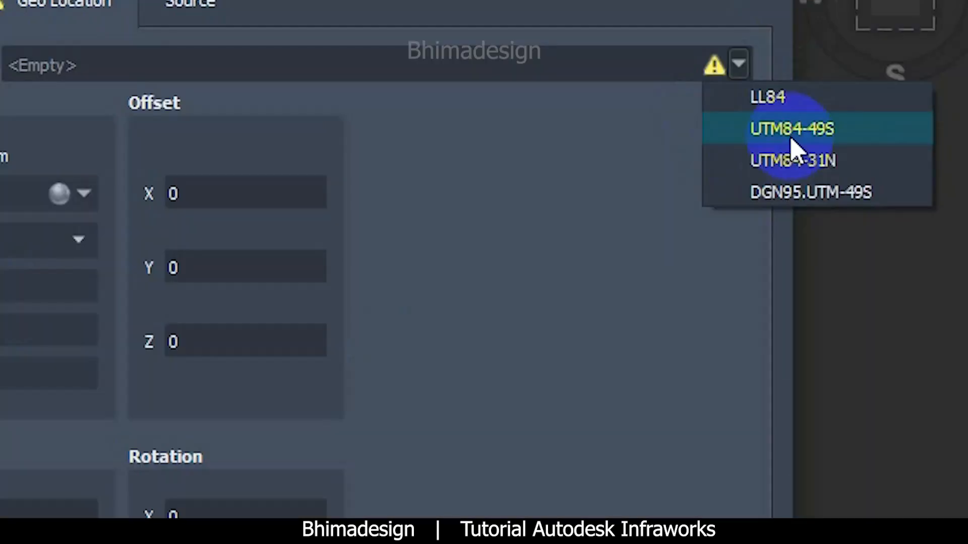
left_click(791, 141)
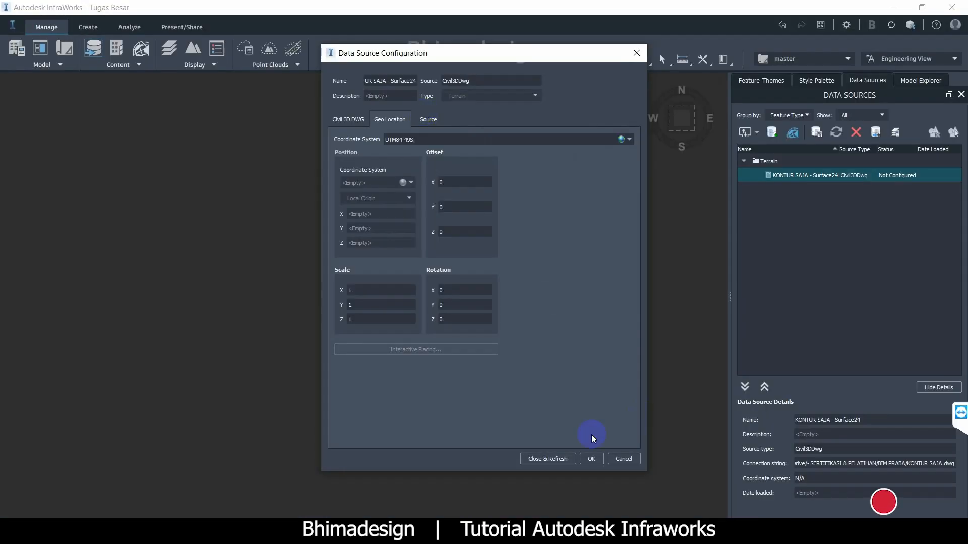
left_click(549, 460)
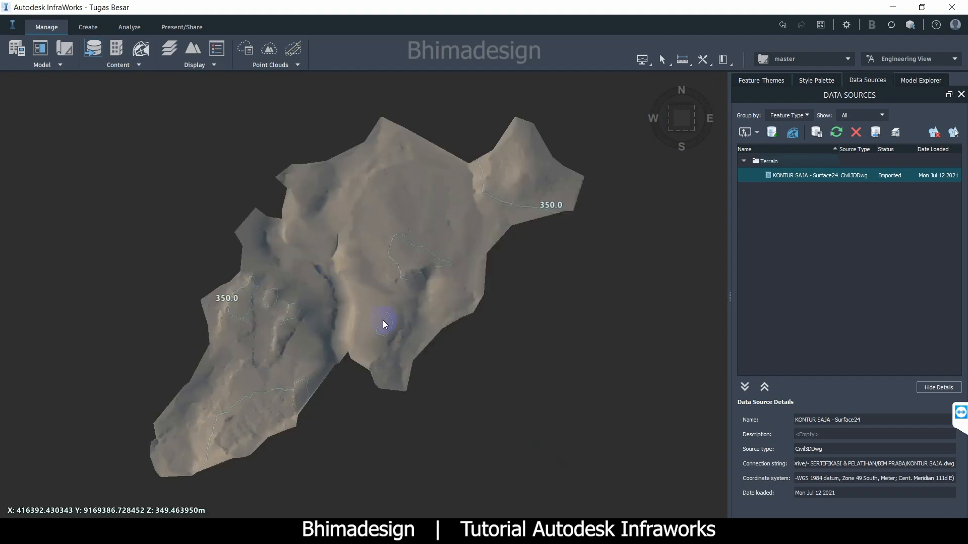
- Examine the imported terrain's relief and contour elevations from several angles and distances
left_click_drag(313, 305, 512, 256)
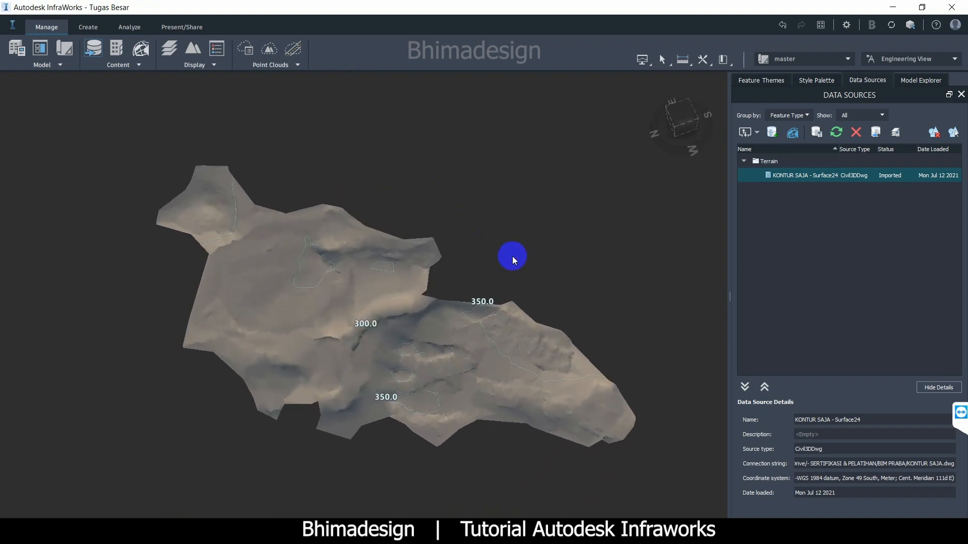
middle_click_drag(328, 355, 491, 354)
left_click_drag(489, 326, 457, 295)
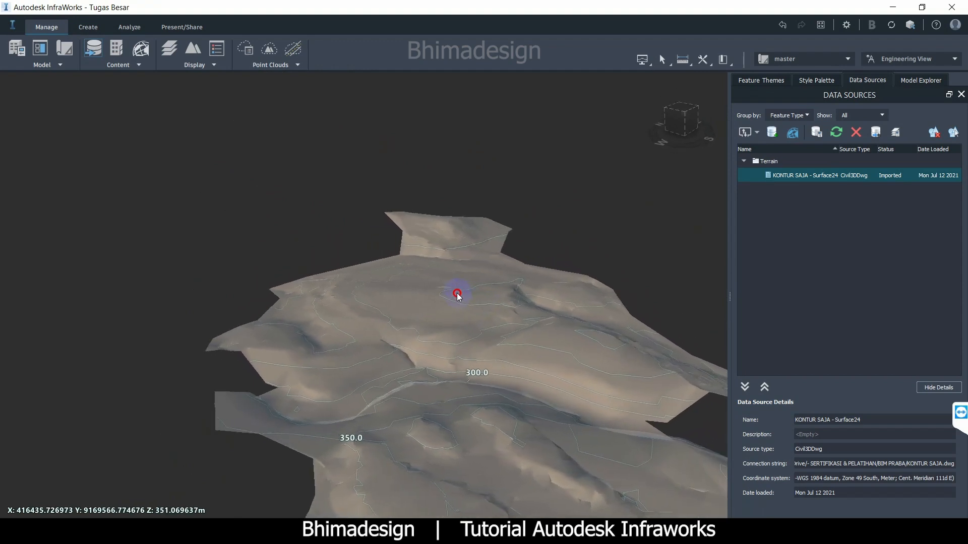
left_click_drag(421, 367, 592, 406)
scroll(497, 328, "up", 6)
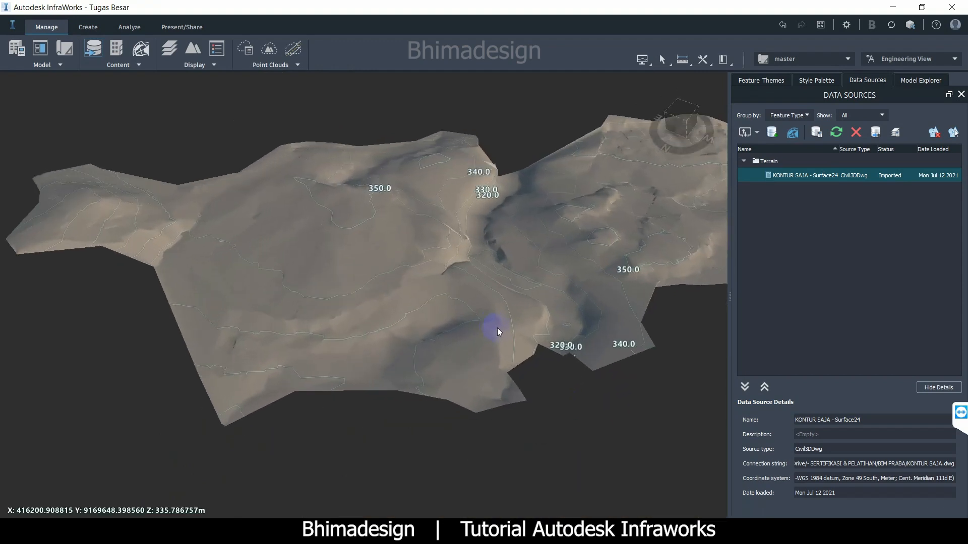
right_click_drag(417, 317, 449, 411)
left_click_drag(441, 315, 376, 302)
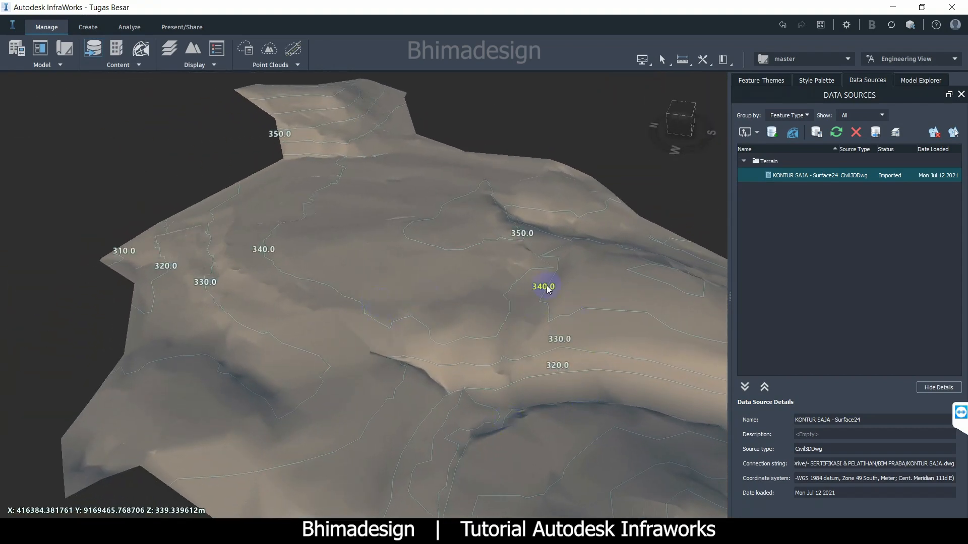
- Connect to a Bing Maps database source named imagery with tile level 16 at a ground resolution of 2.3887 m/pxl
left_click(756, 134)
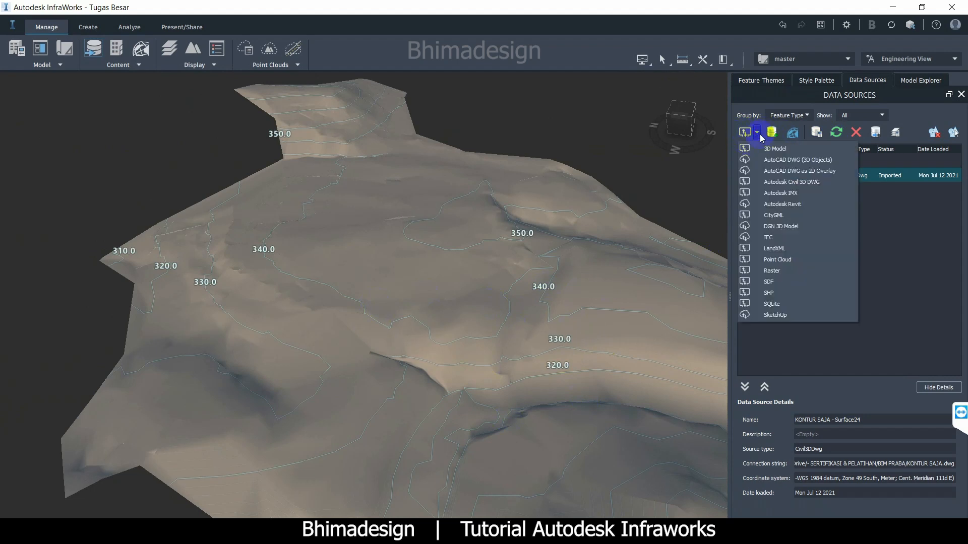
left_click(756, 134)
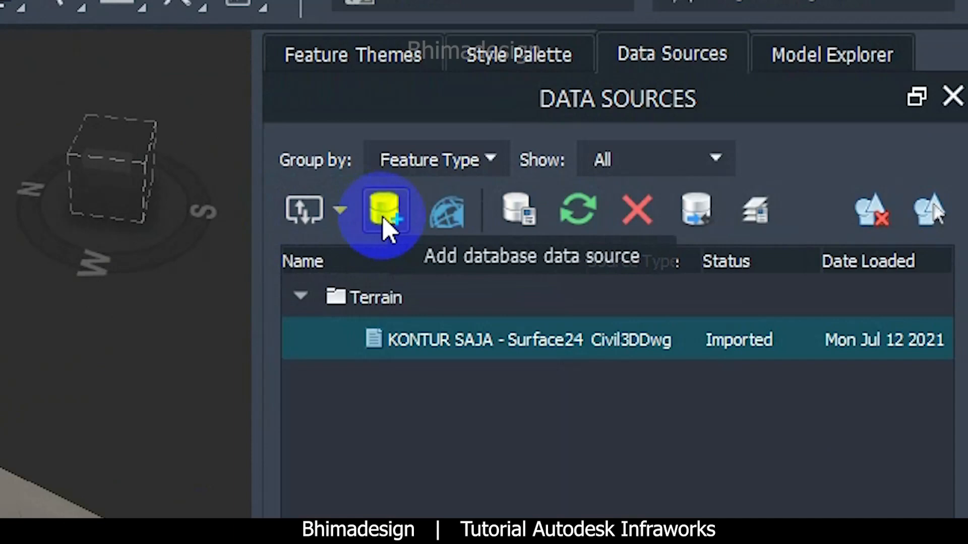
left_click(383, 220)
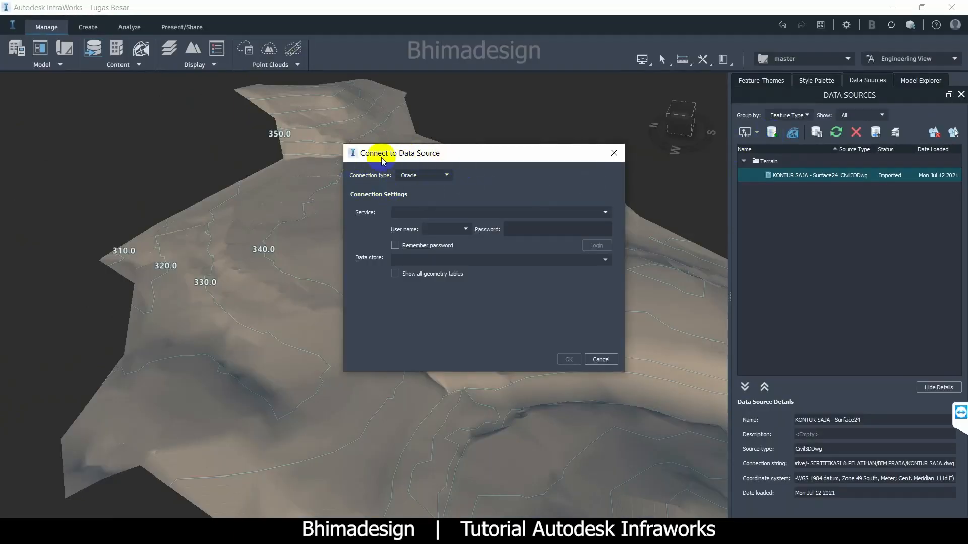
left_click(446, 177)
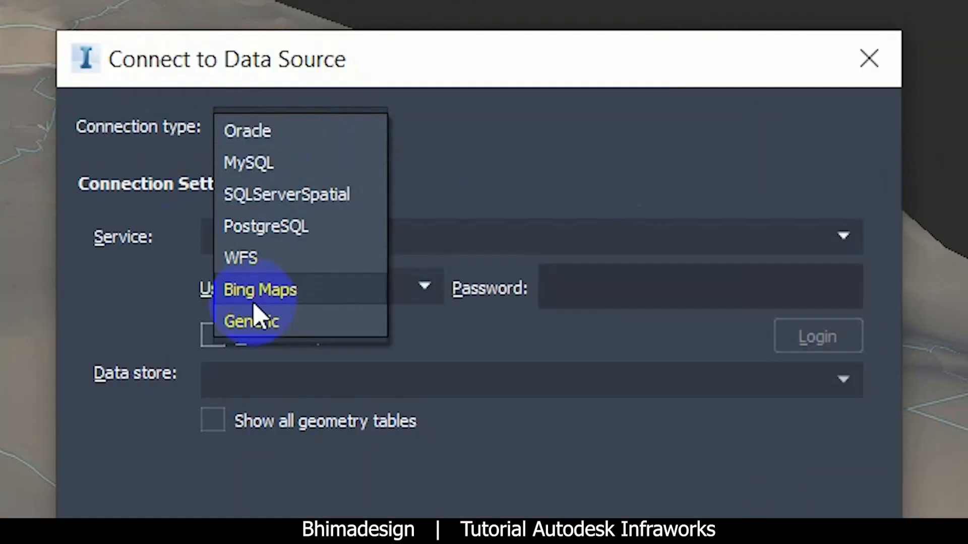
left_click(410, 231)
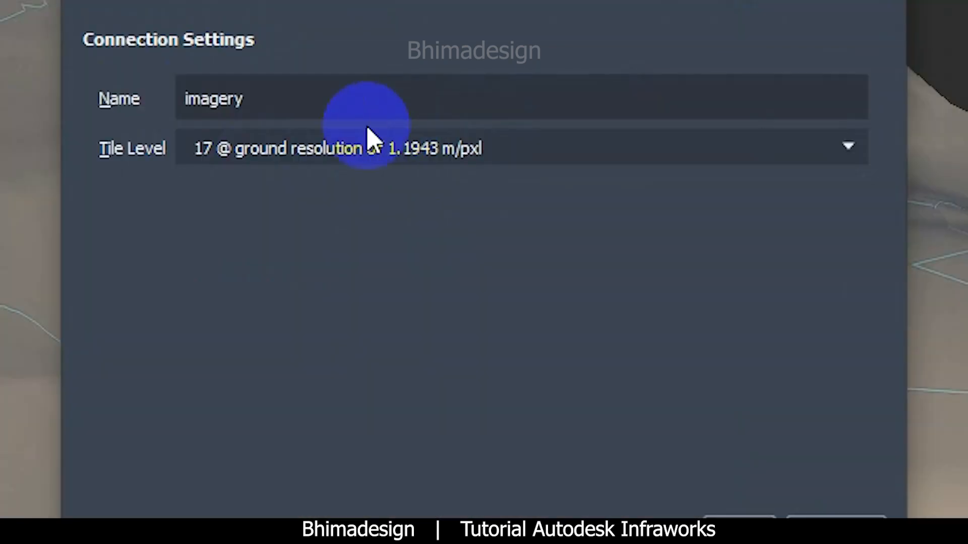
left_click(356, 151)
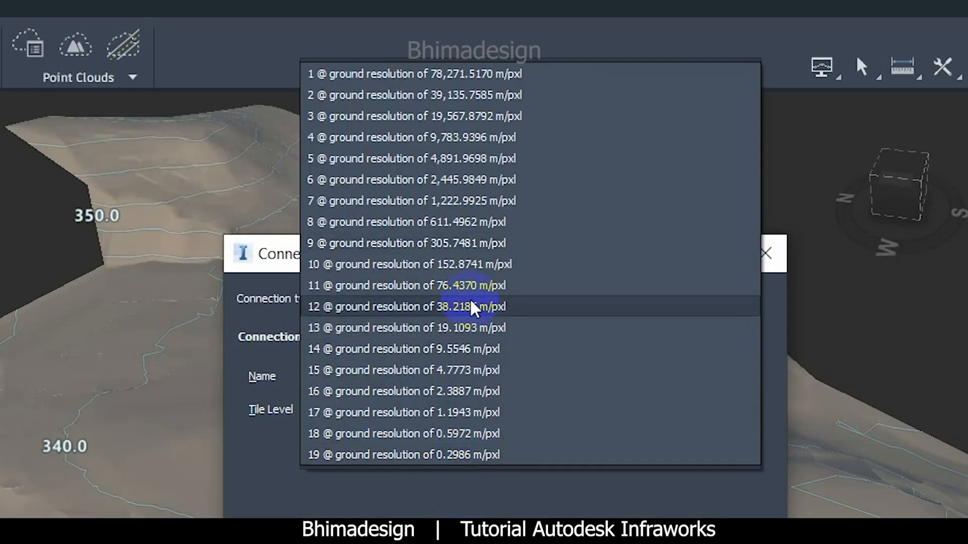
left_click(486, 457)
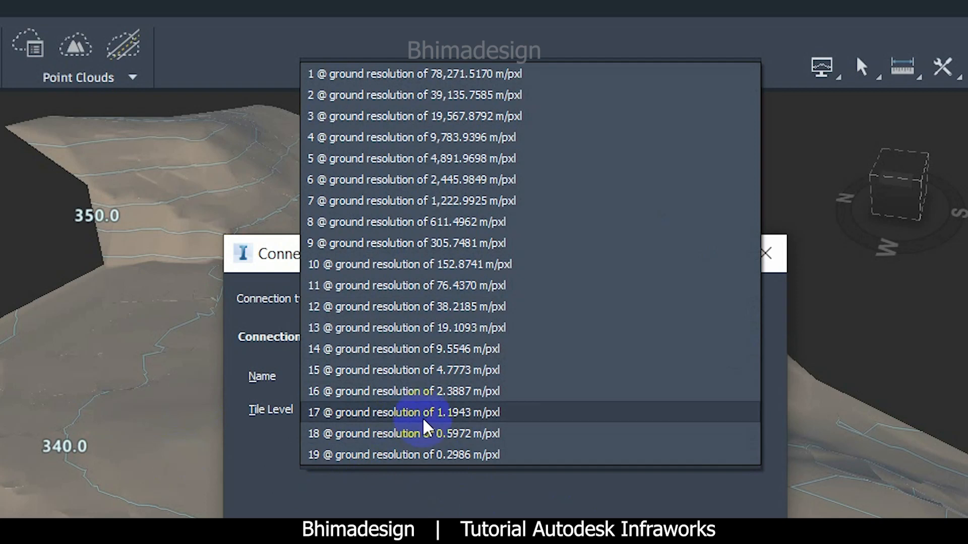
left_click(438, 391)
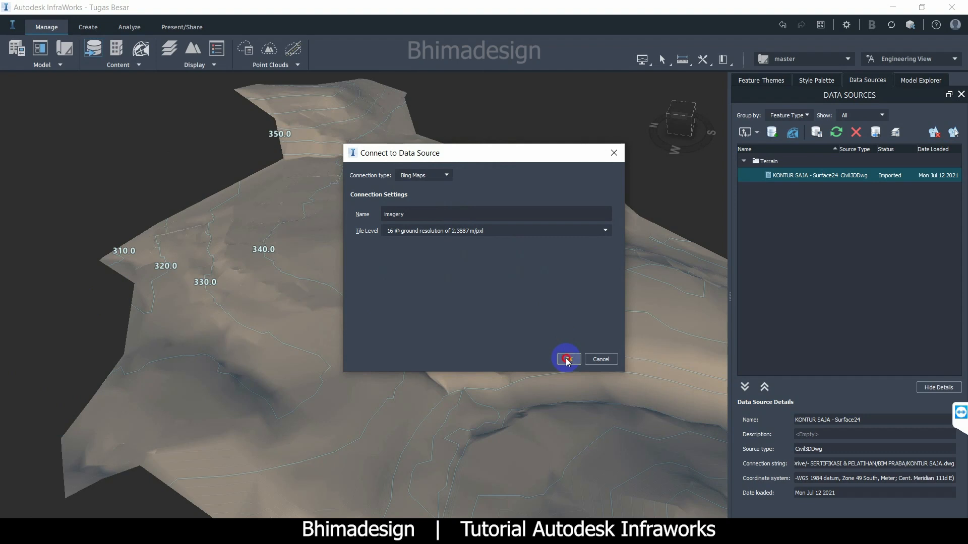
left_click(568, 359)
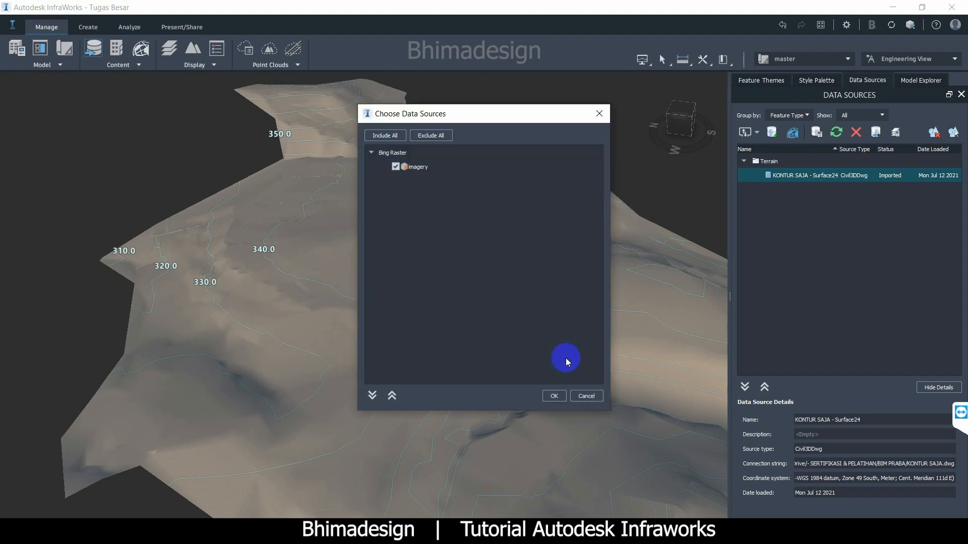
- Include the Bing raster source imagery in the model and refresh it as ground imagery
left_click(554, 397)
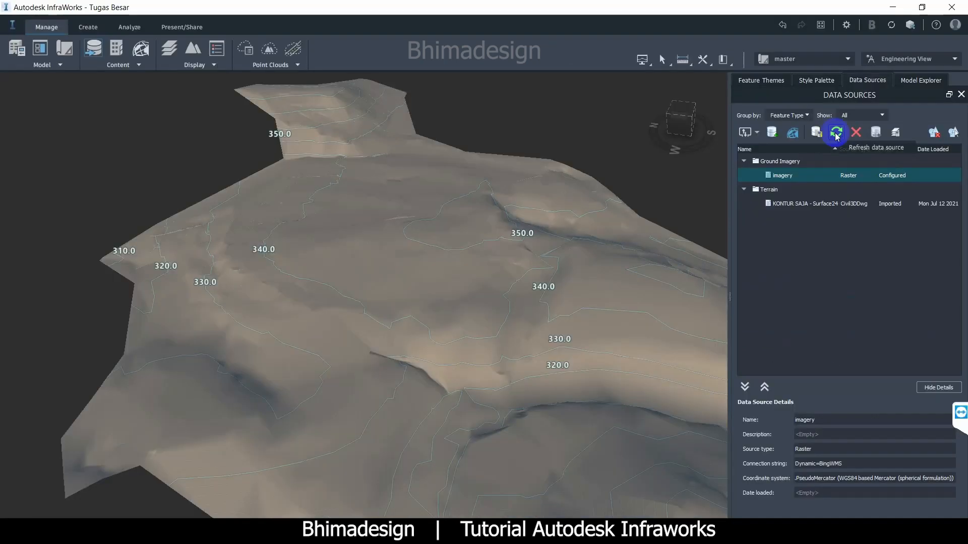
left_click(704, 231)
left_click(227, 113)
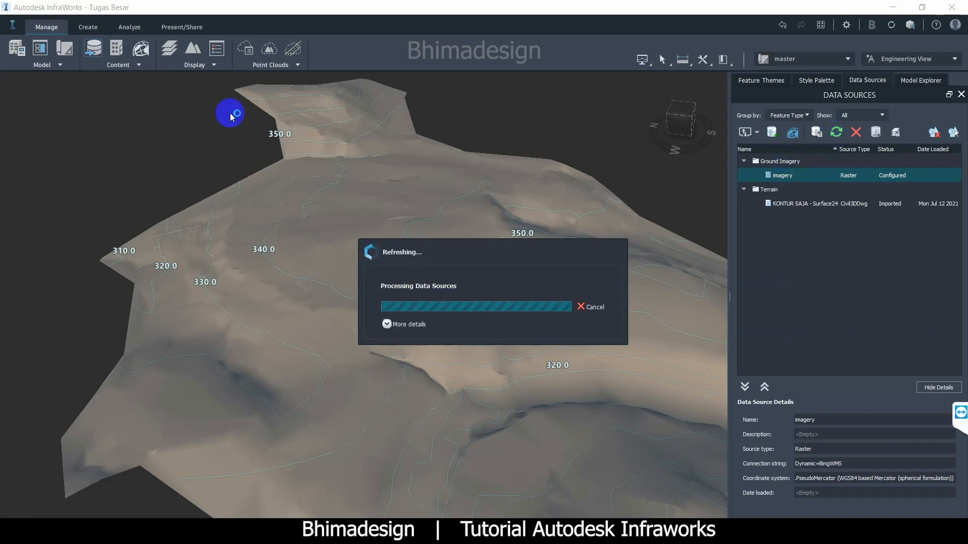
left_click(337, 244)
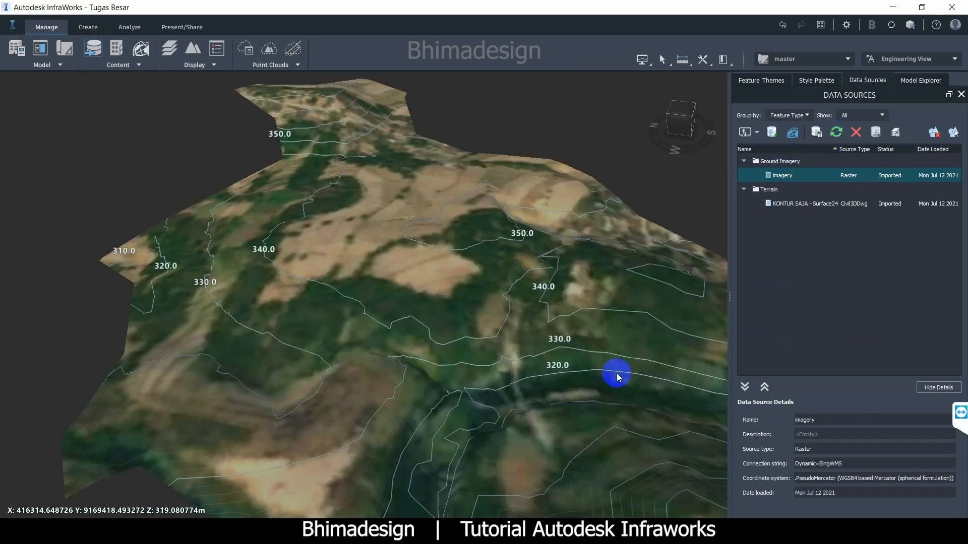
- Examine the terrain with its draped satellite imagery from several angles and distances
middle_click_drag(320, 301, 432, 328)
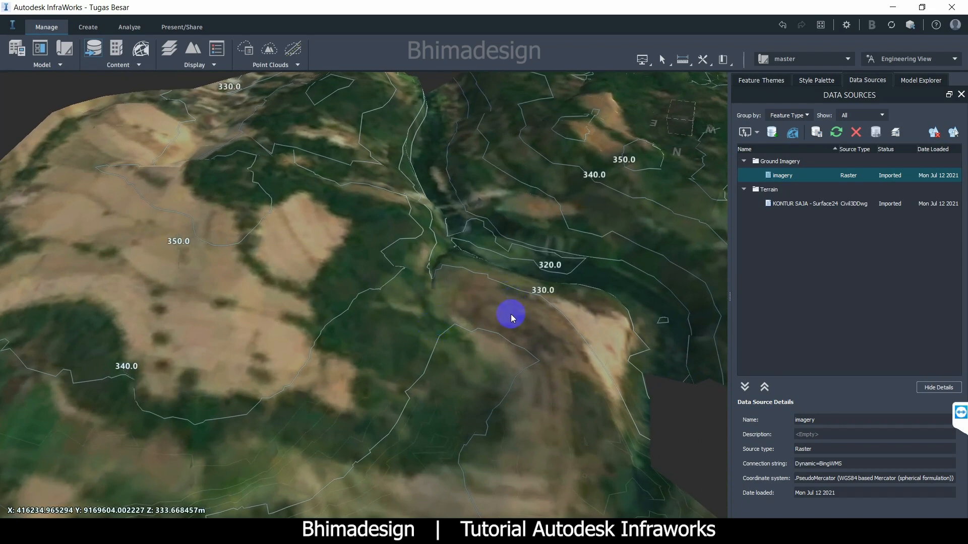
middle_click_drag(506, 324, 365, 329)
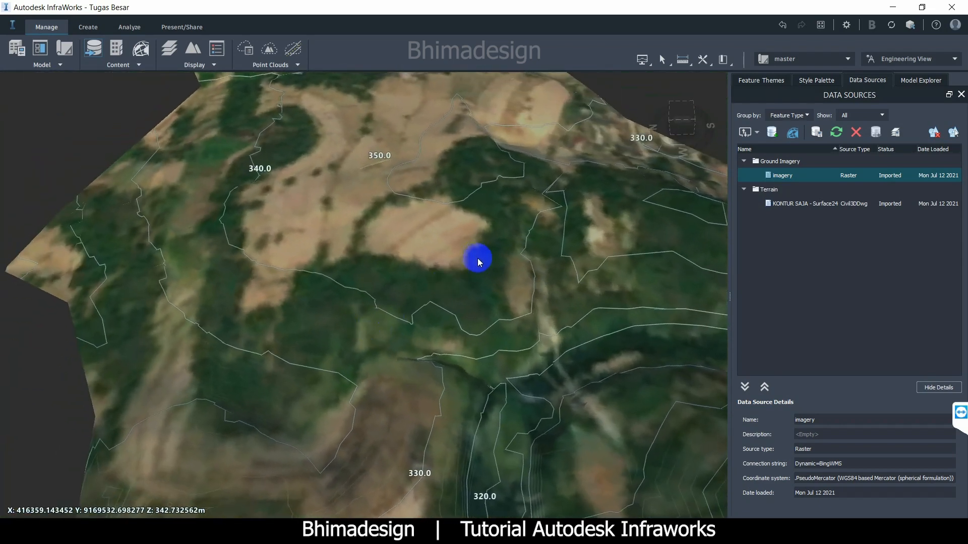
middle_click_drag(489, 324, 365, 317)
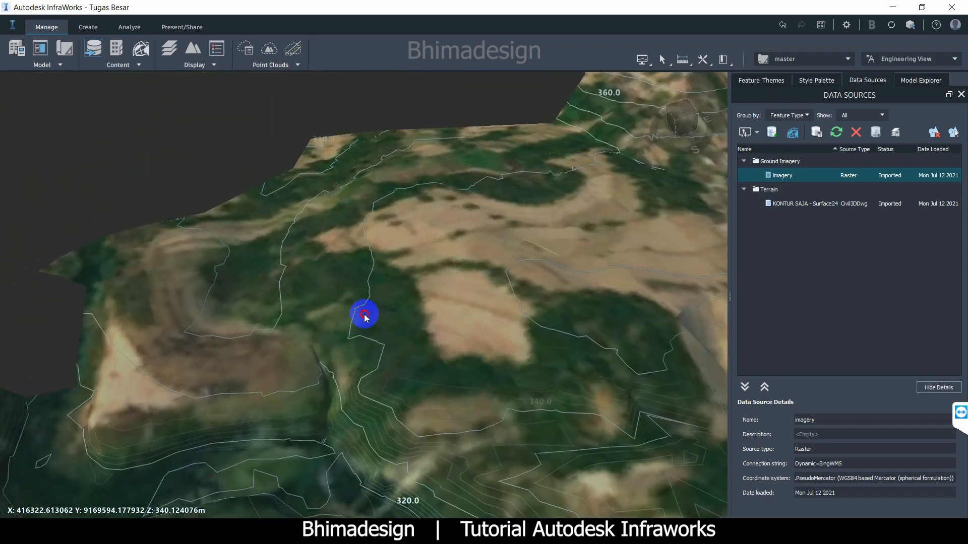
scroll(365, 316, "down", 5)
scroll(365, 317, "down", 4)
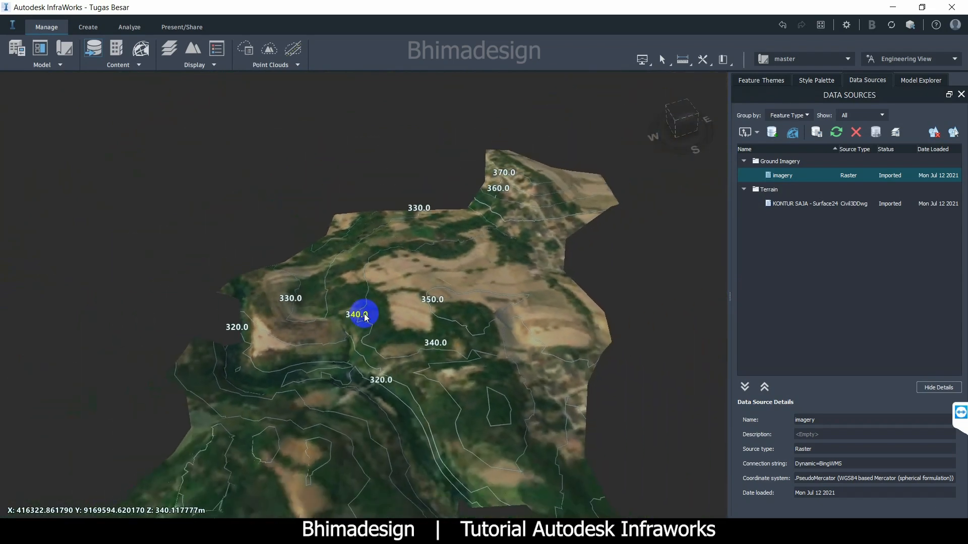
middle_click_drag(353, 406, 400, 303)
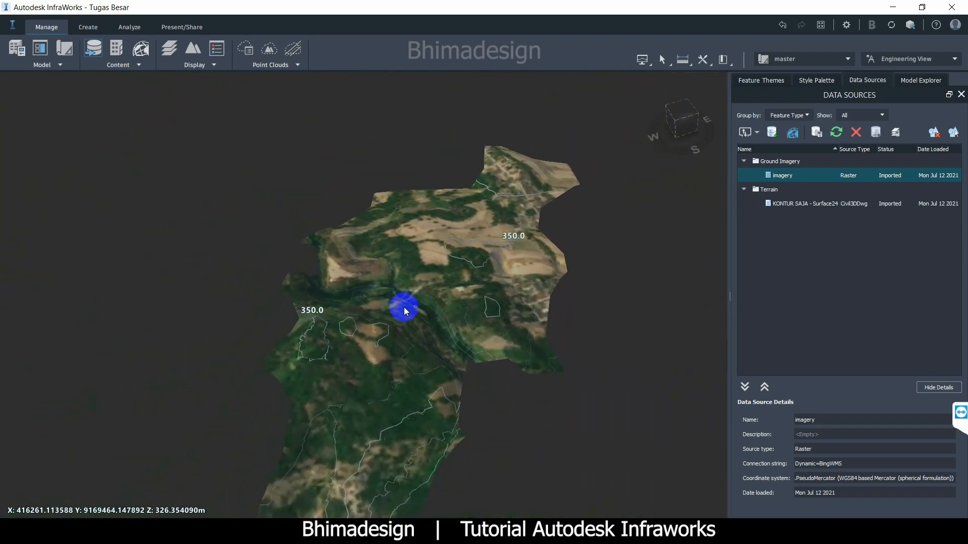
scroll(478, 309, "up", 3)
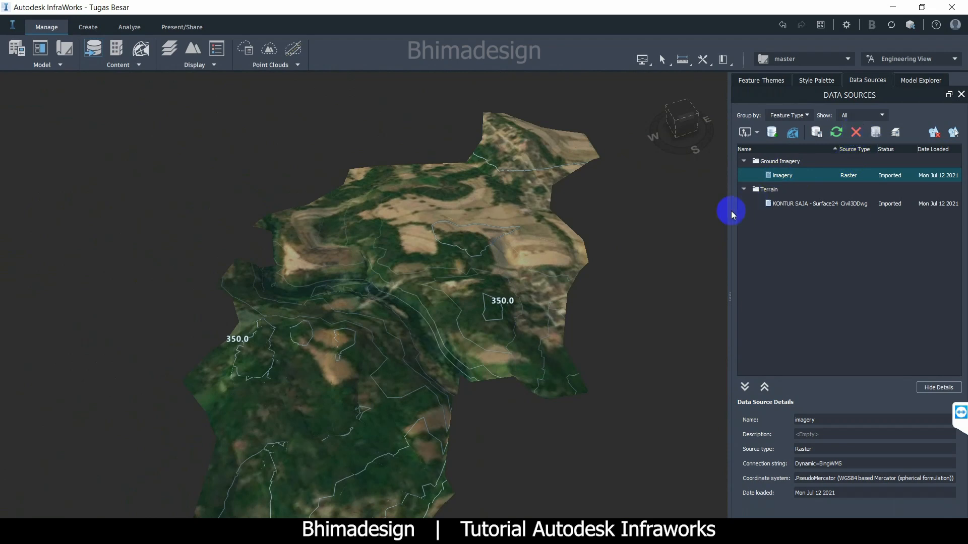
- Try to remove the imagery raster data source and its associated features from the model
left_click(857, 133)
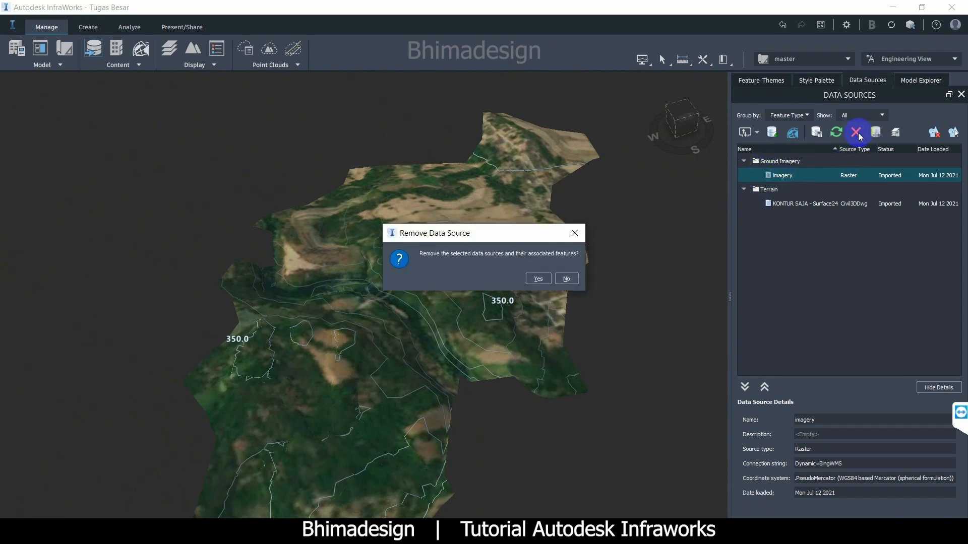
left_click(538, 278)
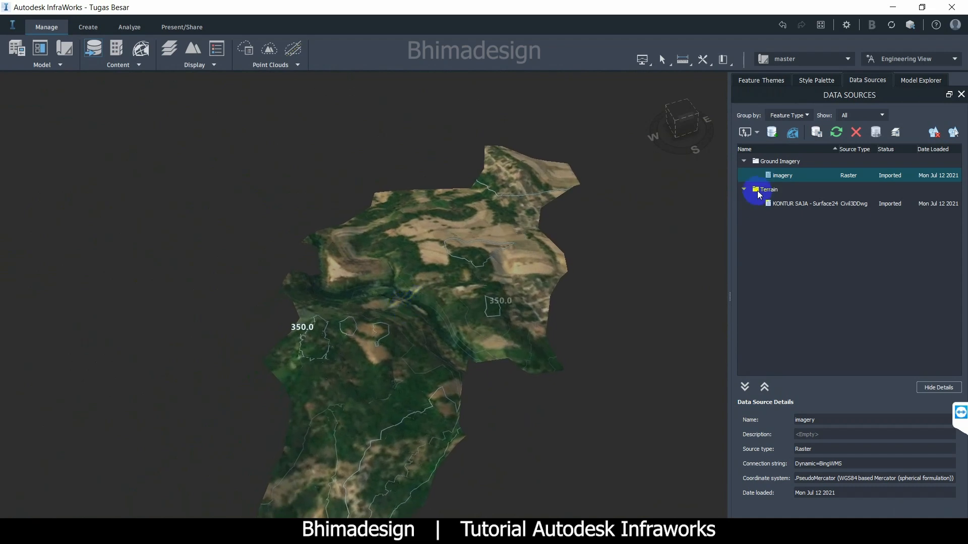
scroll(475, 310, "up", 1)
scroll(476, 310, "up", 2)
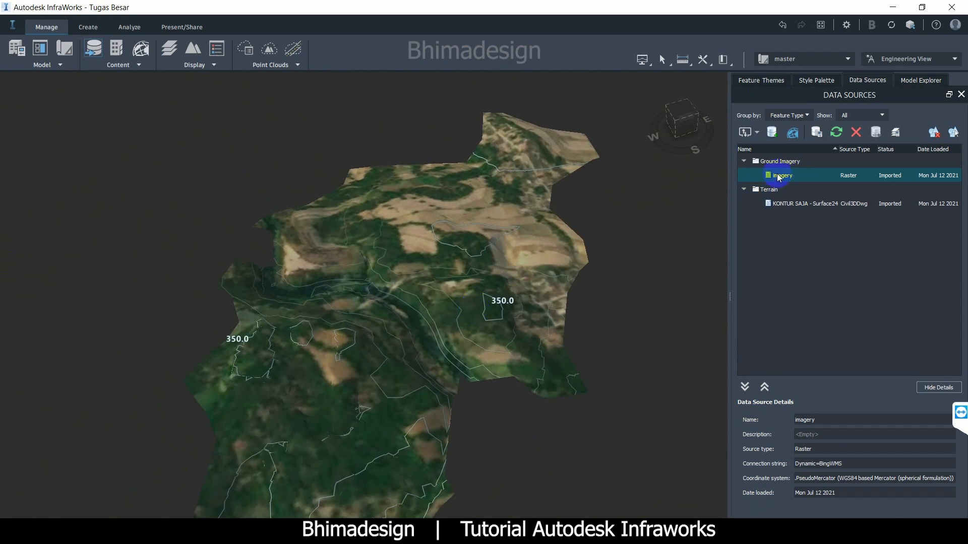
left_click(856, 133)
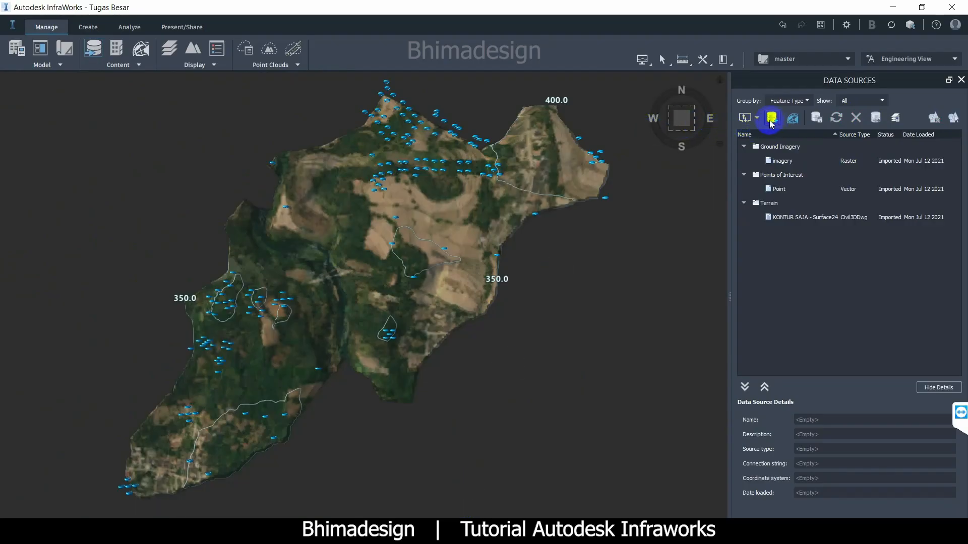
- Start adding an Autodesk Civil 3D DWG data source, and switch to Civil 3D with the BIM JALAN JEMBATAN INTERSECTION TUNNEL 2 + REVIT drawing
left_click(757, 118)
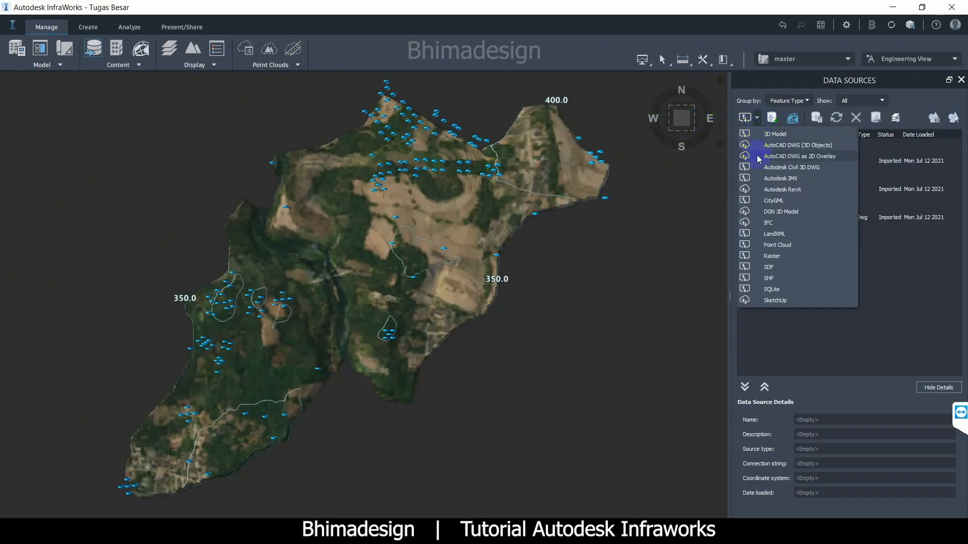
left_click(765, 169)
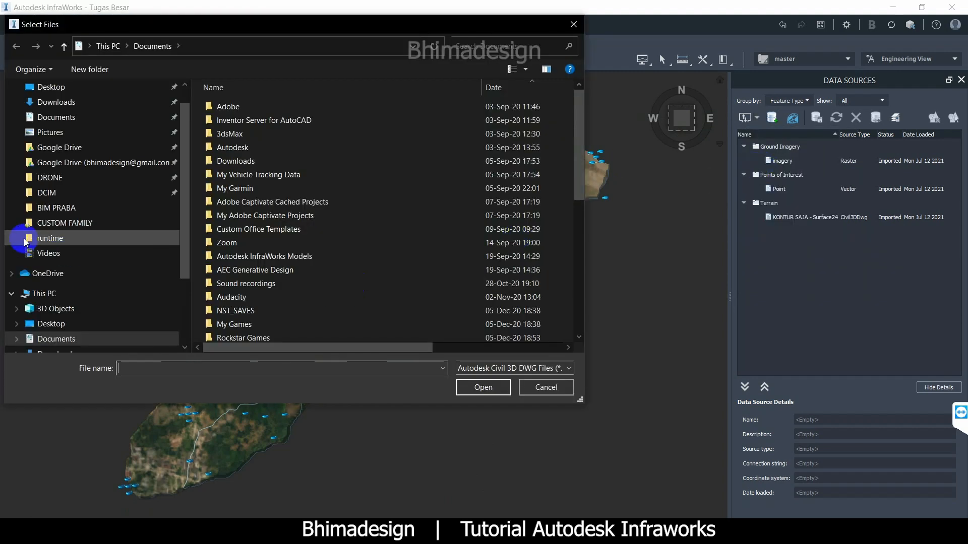
left_click(385, 525)
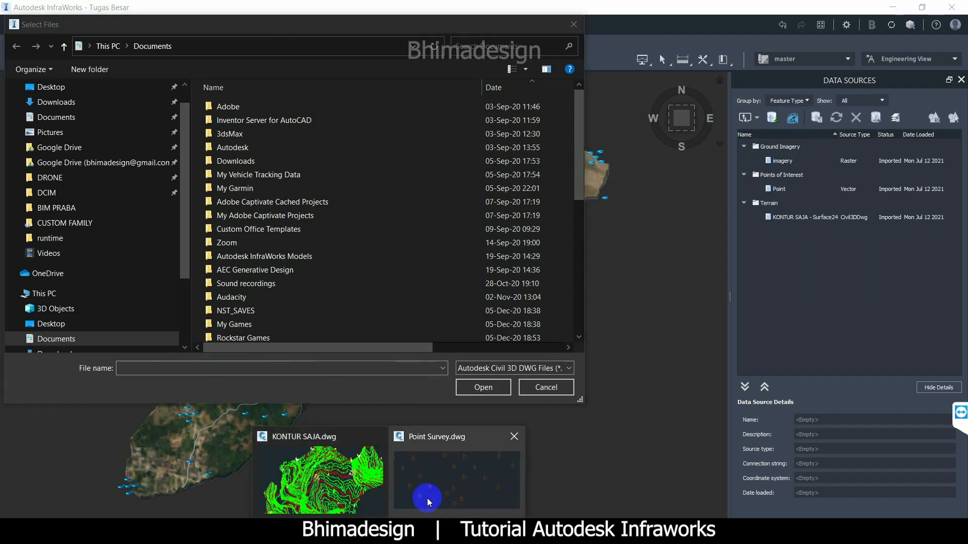
left_click(429, 503)
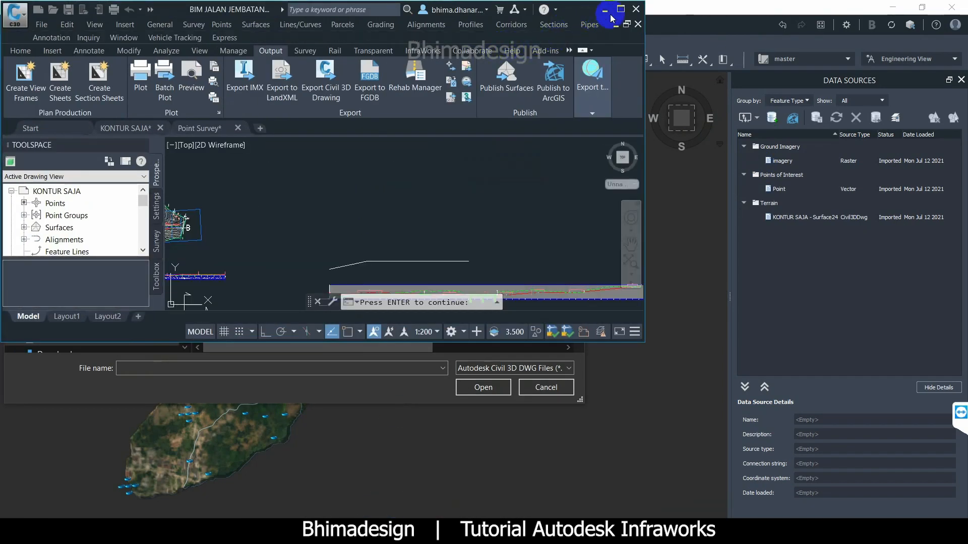
left_click(204, 302)
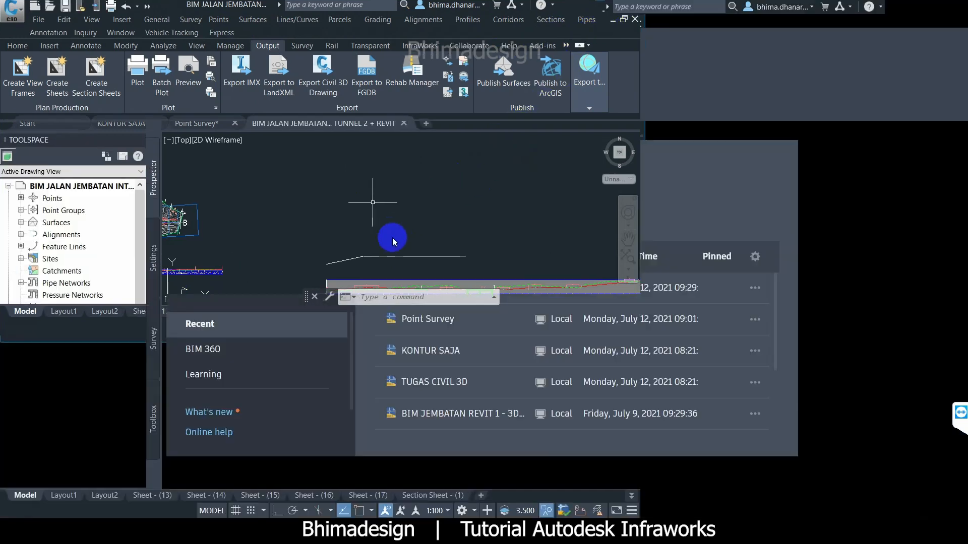
- Examine the road corridor, intersection and bridge in plan, and the bridge in the profile view of the drawing
scroll(384, 292, "down", 3)
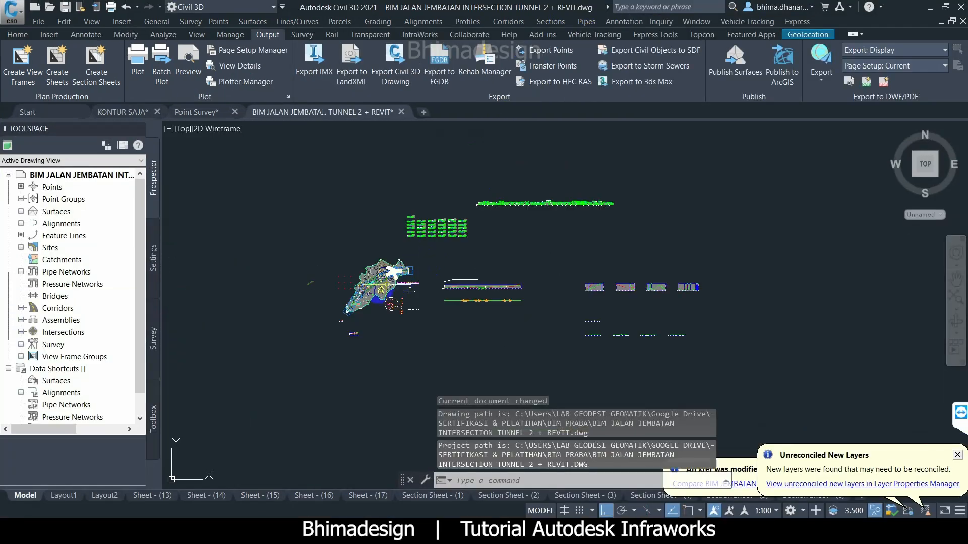
scroll(376, 301, "up", 10)
scroll(375, 301, "up", 3)
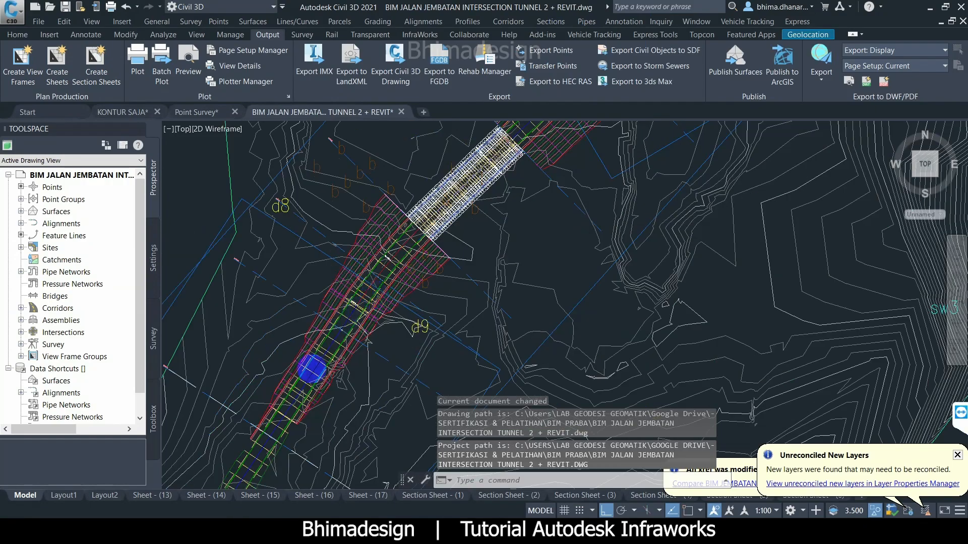
scroll(315, 373, "down", 8)
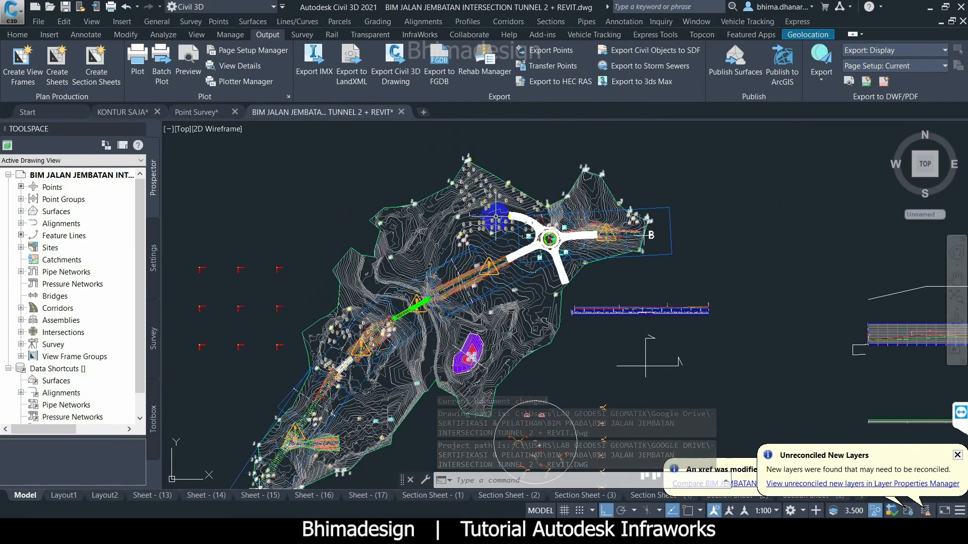
scroll(501, 245, "up", 4)
middle_click_drag(608, 303, 305, 256)
scroll(305, 256, "down", 4)
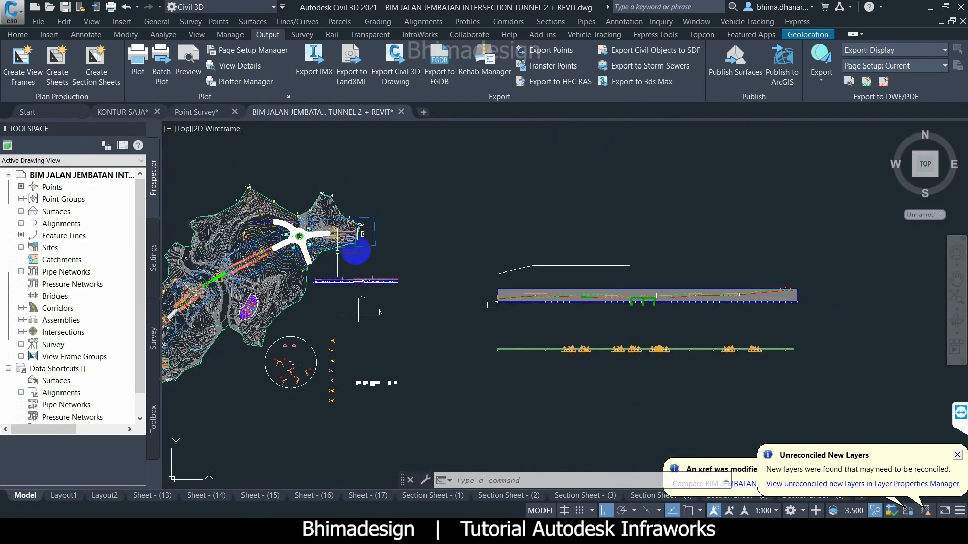
scroll(645, 291, "up", 4)
scroll(645, 293, "up", 4)
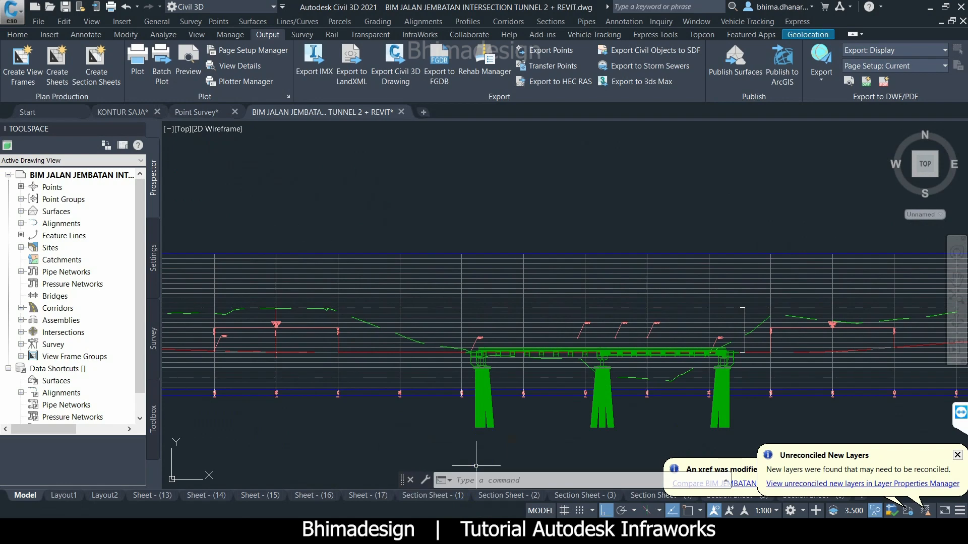
- Switch back to InfraWorks and load the drawing BIM JALAN JEMBATAN INTERSECTION TUNNEL 2 from the BIM PRABA folder as the Civil 3D source
mouse_move(443, 532)
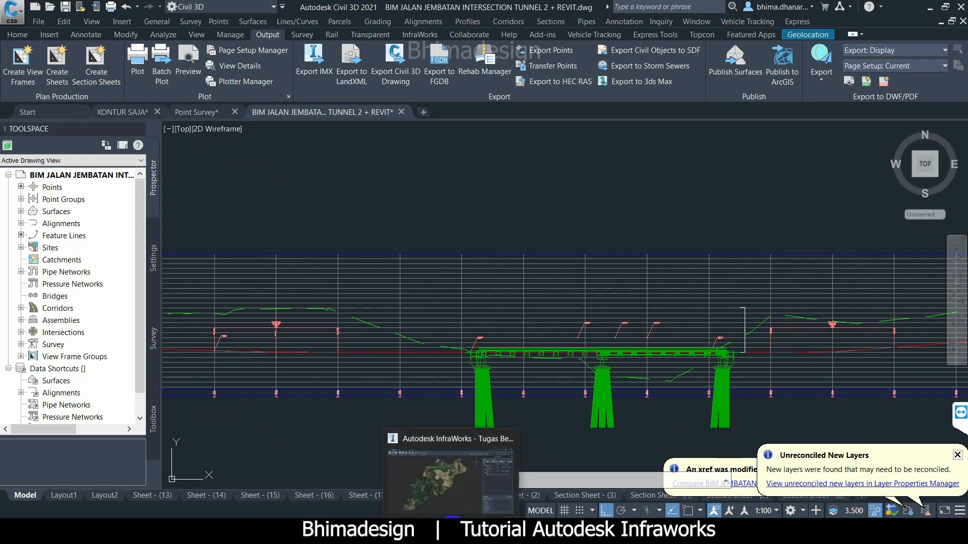
left_click(444, 443)
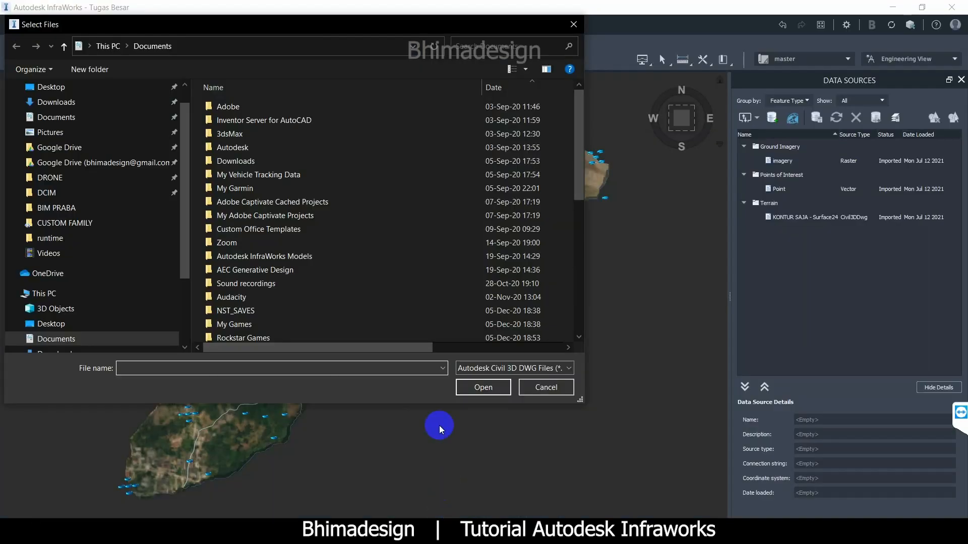
left_click(60, 209)
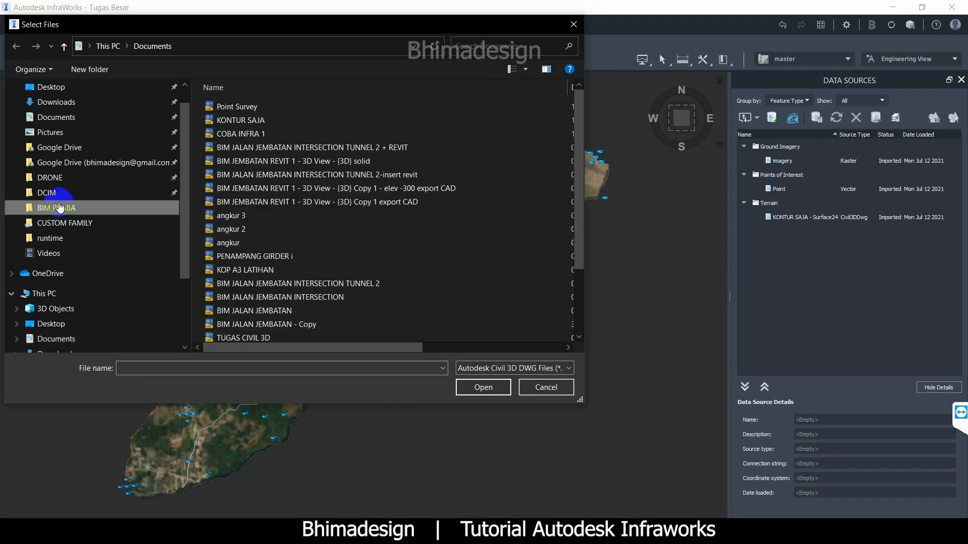
left_click(333, 147)
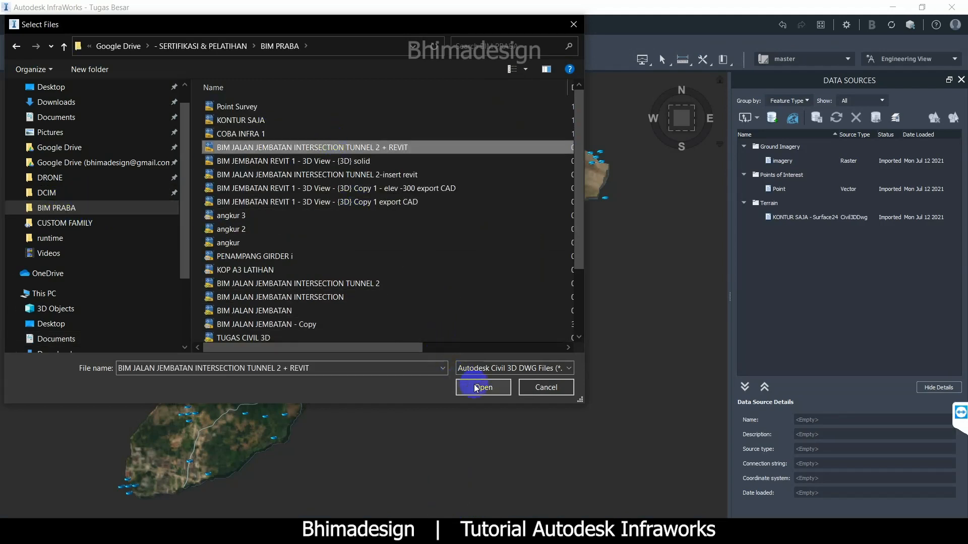
scroll(324, 263, "down", 1)
left_click(313, 253)
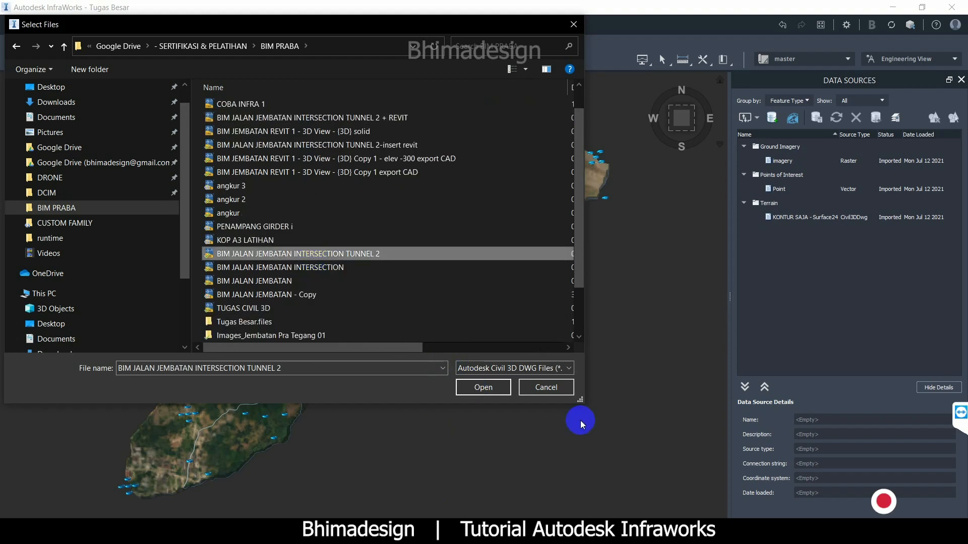
left_click(481, 388)
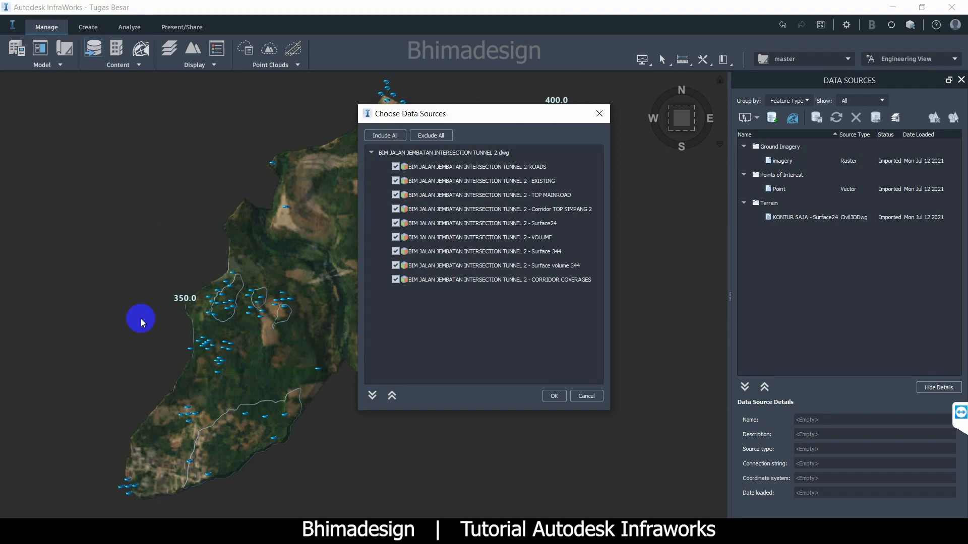
- Include only the ROADS and CORRIDOR COVERAGES sources of the drawing in the model
left_click(444, 136)
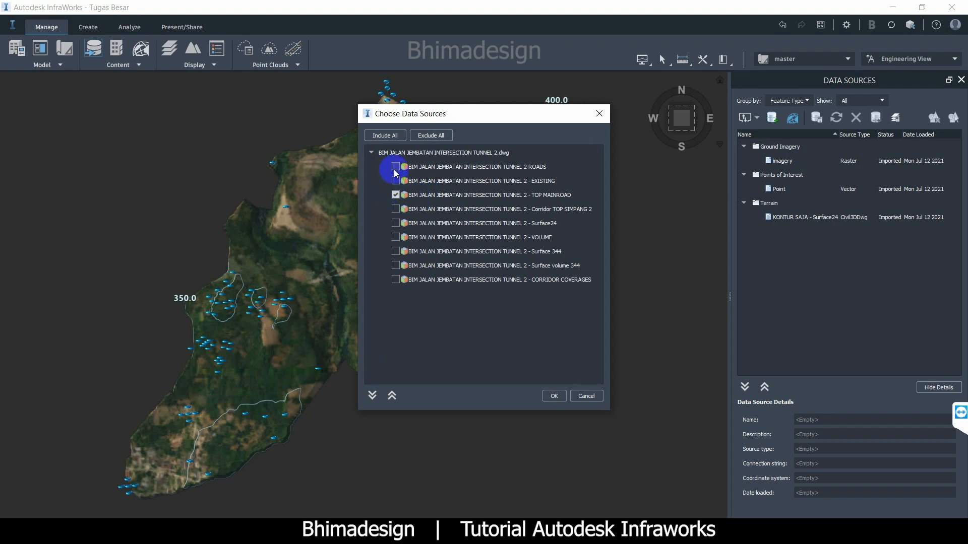
left_click(396, 196)
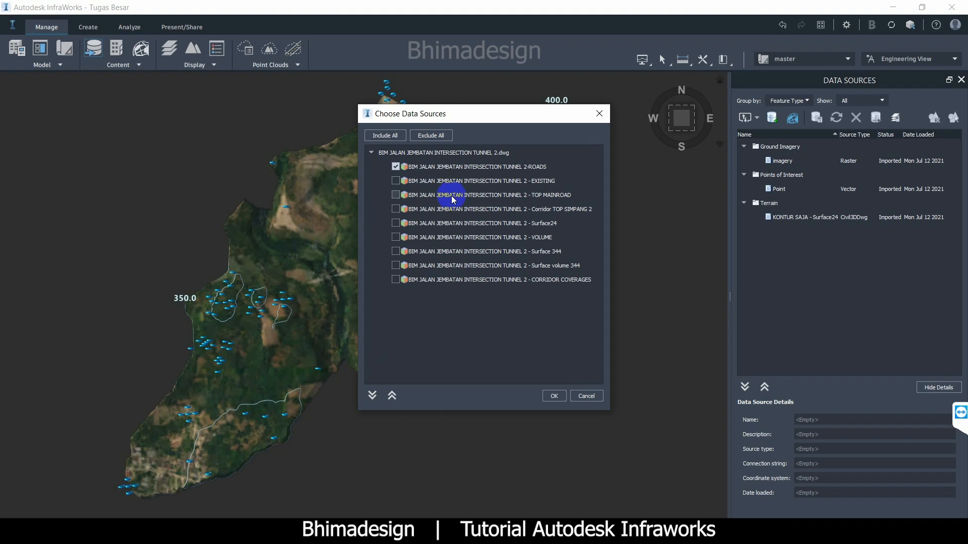
left_click(395, 279)
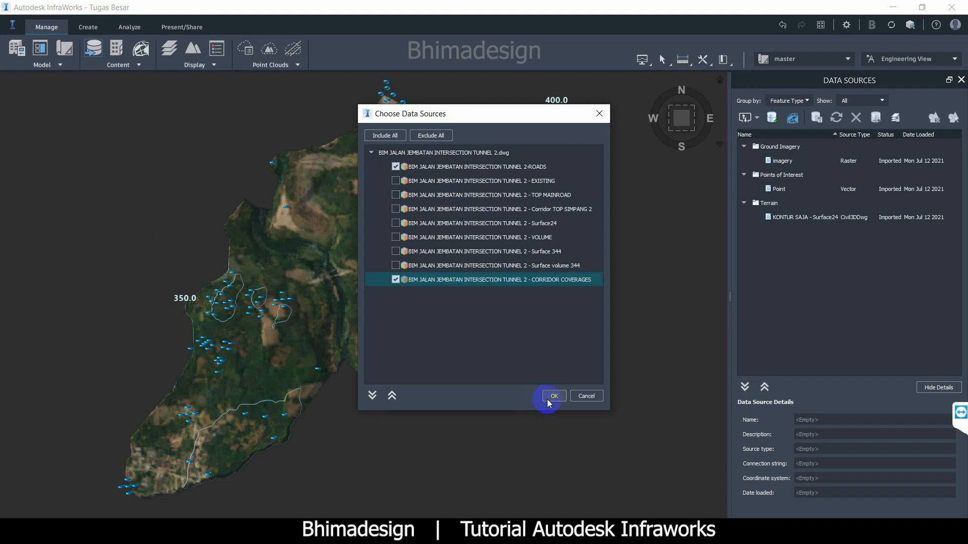
left_click(550, 398)
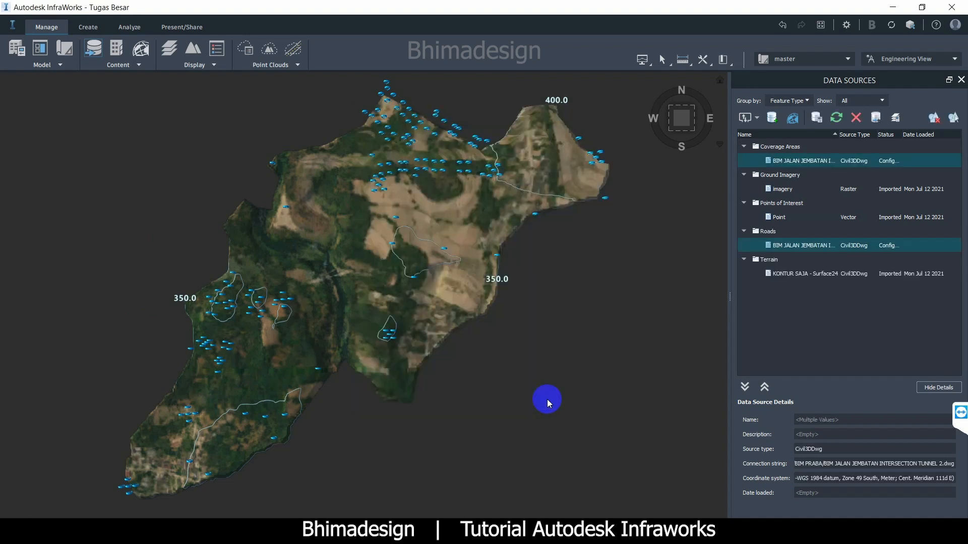
- Refresh the configured coverage area and road data sources of the BIM JALAN JEMBATAN INTERSECTION TUNNEL 2 drawing to import them into the model
right_click(888, 246)
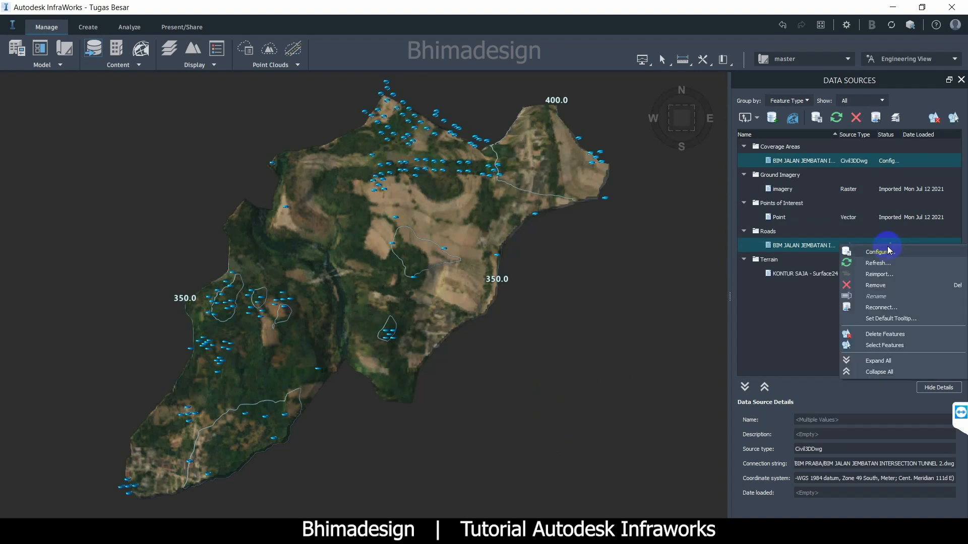
left_click(877, 251)
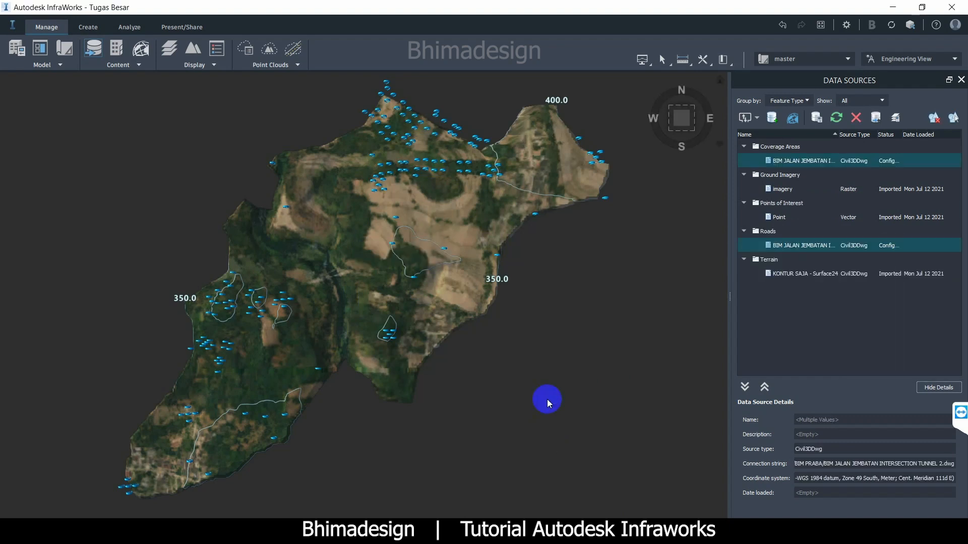
right_click(889, 247)
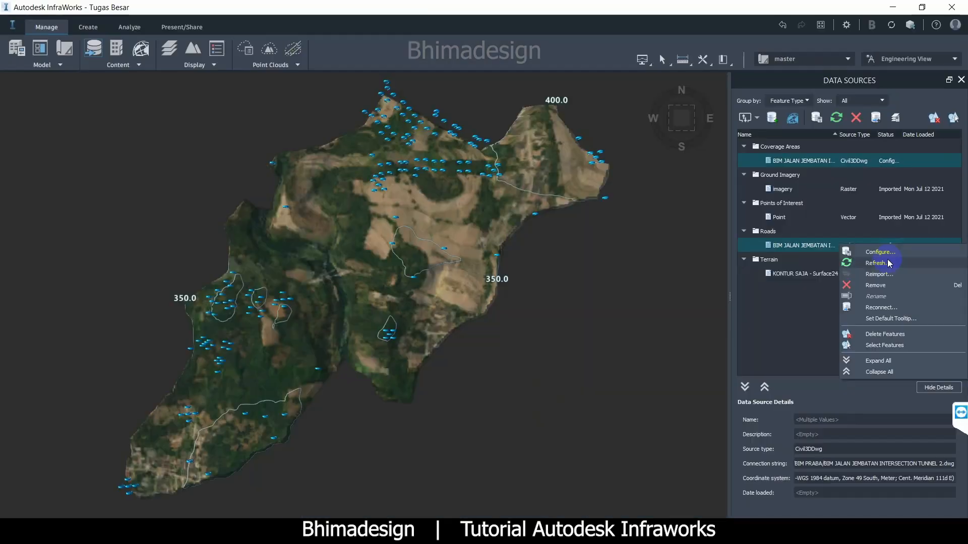
left_click(888, 262)
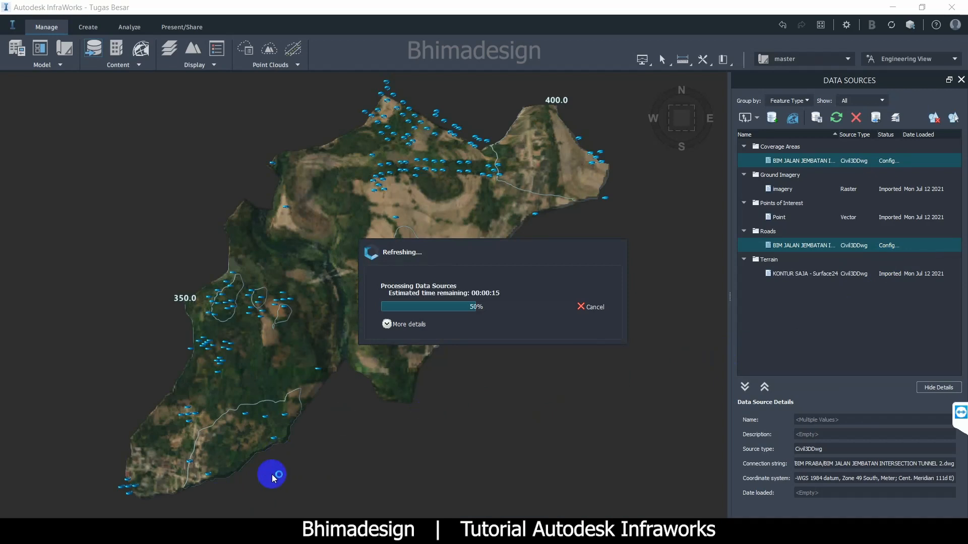
left_click(387, 324)
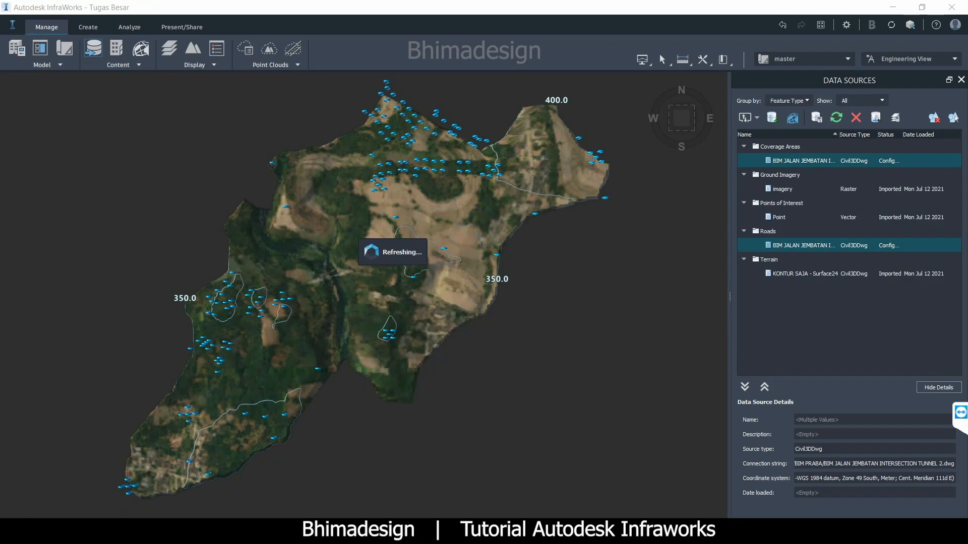
- Examine the imported road corridor in 3D around the red tunnel and its stepped cut slopes
scroll(233, 345, "up", 5)
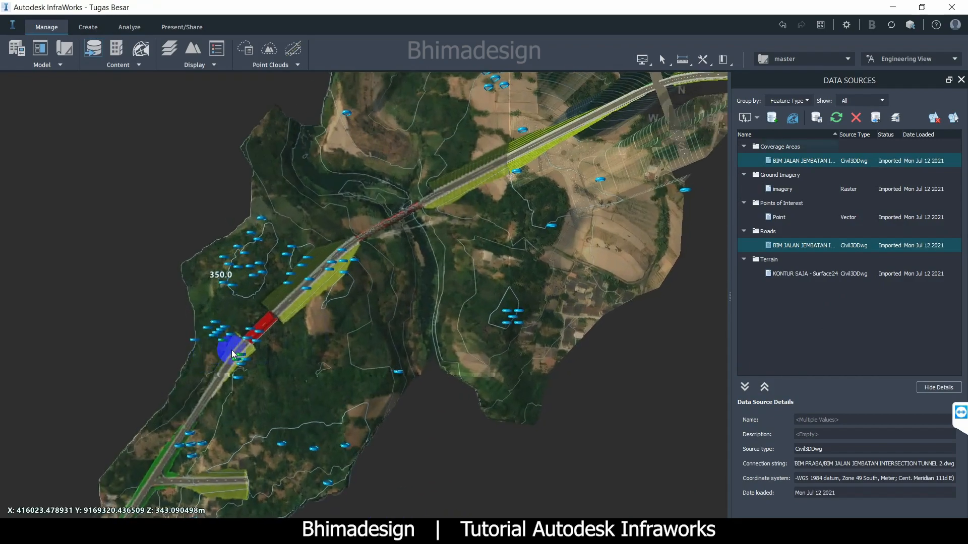
scroll(242, 322, "up", 4)
mouse_move(460, 324)
left_mouse_down()
mouse_move(462, 231)
mouse_move(484, 188)
mouse_move(541, 180)
mouse_move(545, 188)
mouse_move(461, 255)
left_mouse_up()
scroll(347, 307, "up", 5)
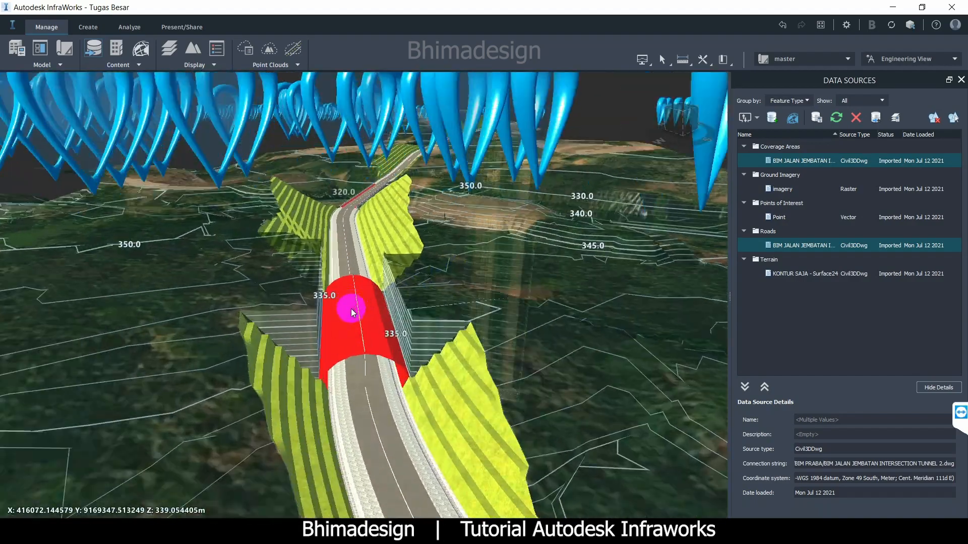
scroll(352, 332, "down", 4)
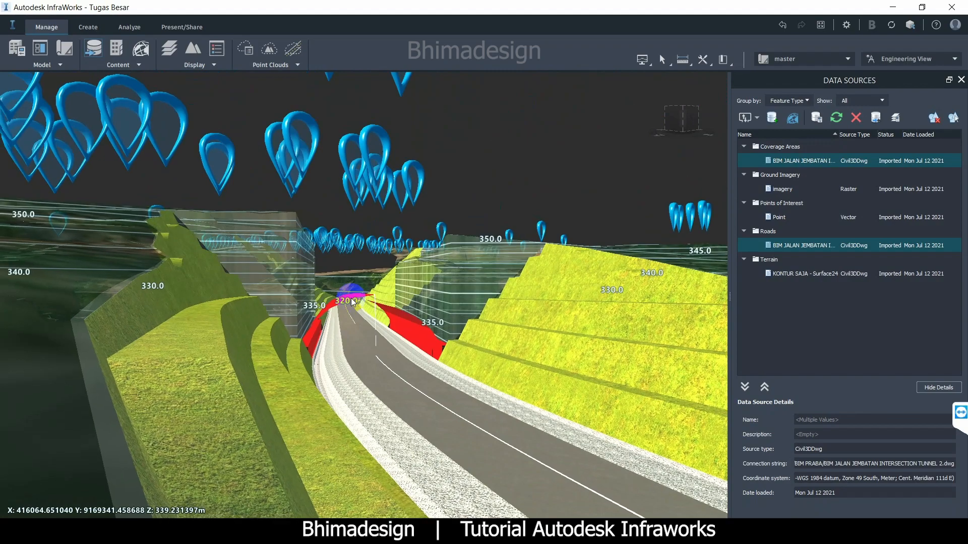
scroll(343, 313, "up", 3)
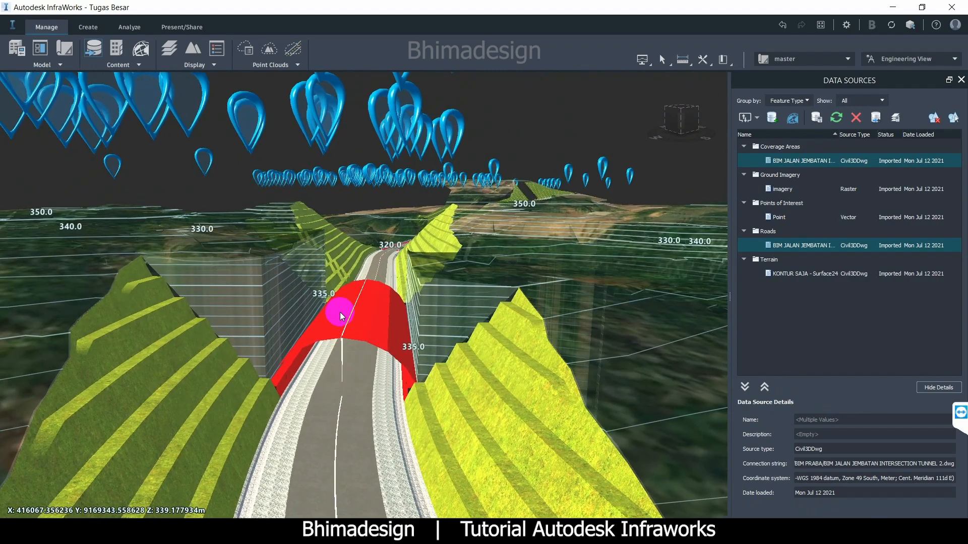
left_click_drag(341, 315, 306, 330)
scroll(434, 161, "down", 5)
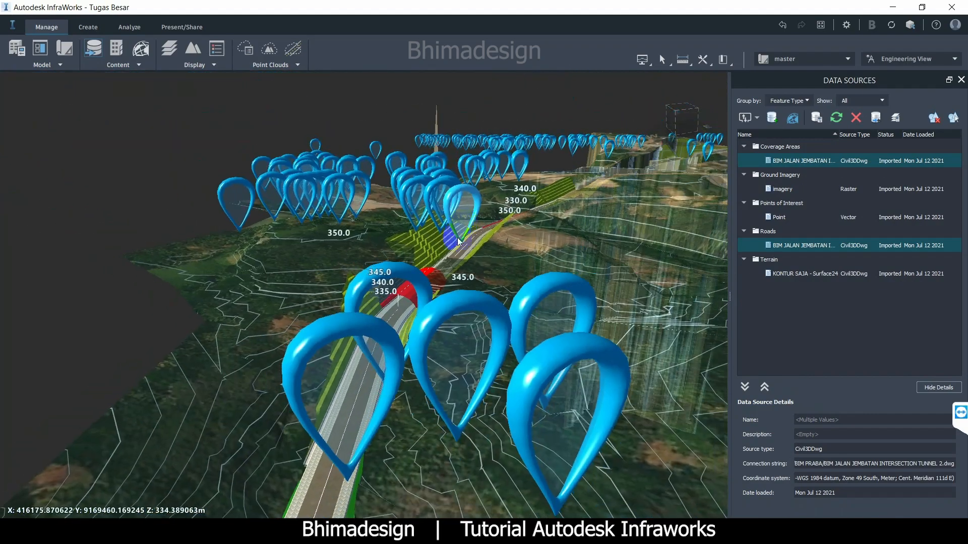
- Examine the road intersection and its side slopes in 3D, including the corridor from below the terrain
scroll(484, 371, "down", 5)
scroll(484, 370, "up", 5)
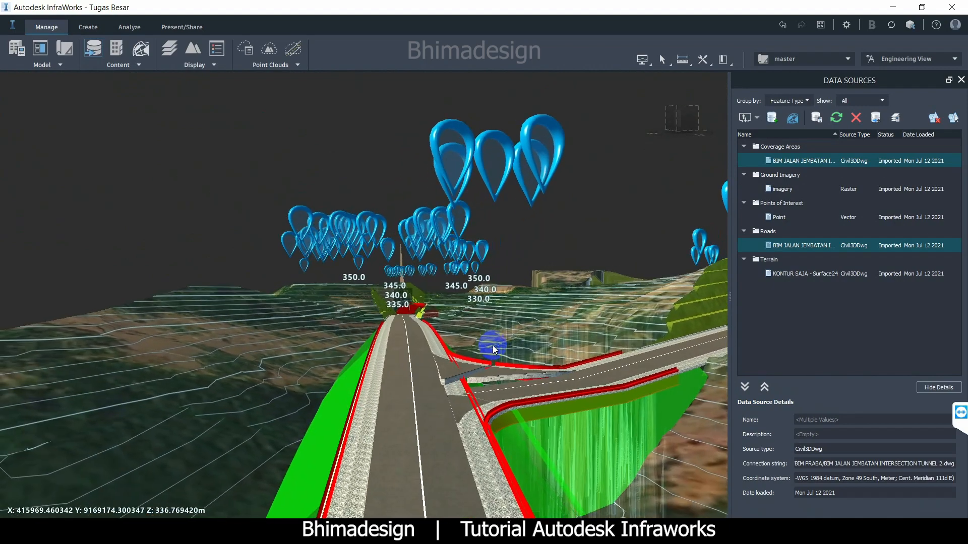
scroll(491, 306, "down", 3)
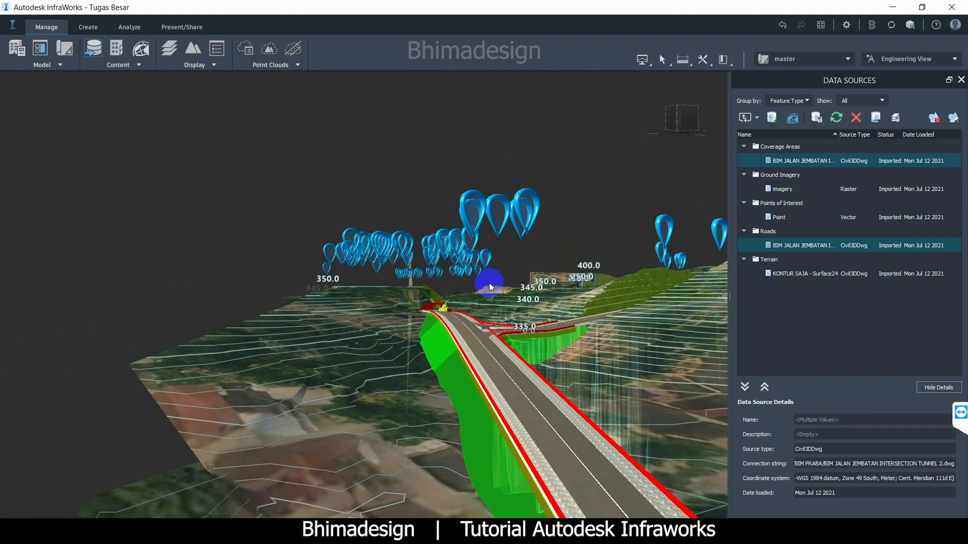
scroll(491, 310, "down", 3)
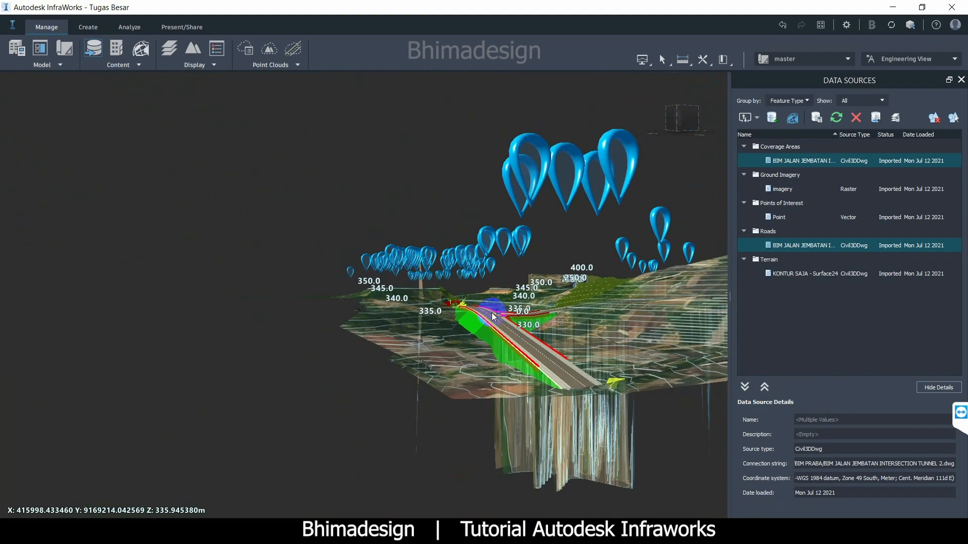
scroll(548, 405, "up", 6)
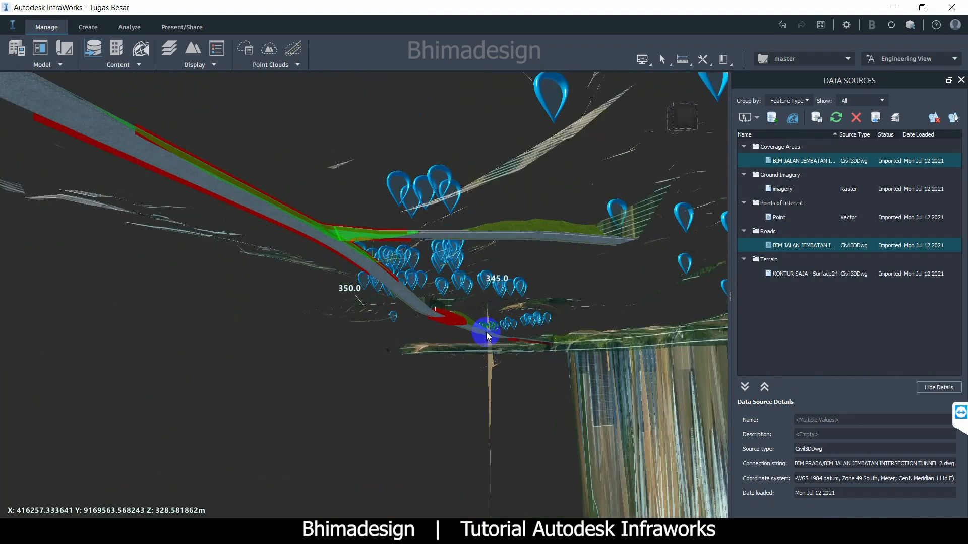
scroll(477, 352, "up", 4)
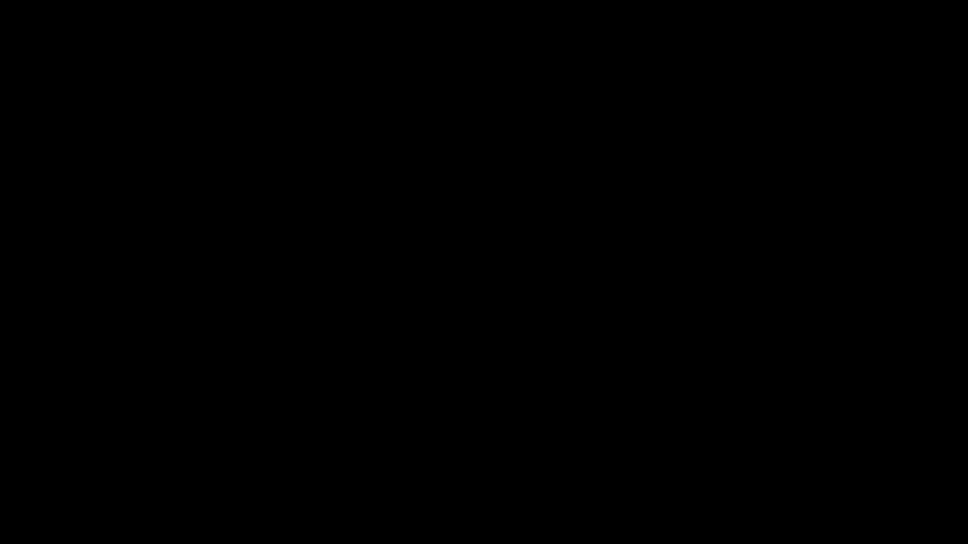